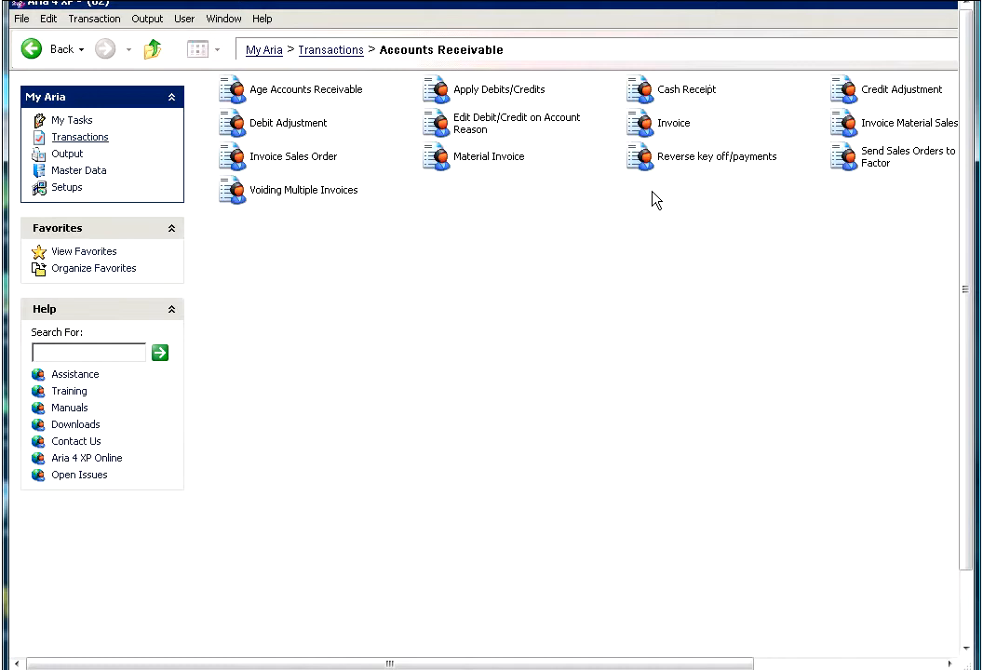
Open the Accounts Receivable Invoice screen and load the Target Stores invoice for store 0004 from the invoice list
left_click(642, 125)
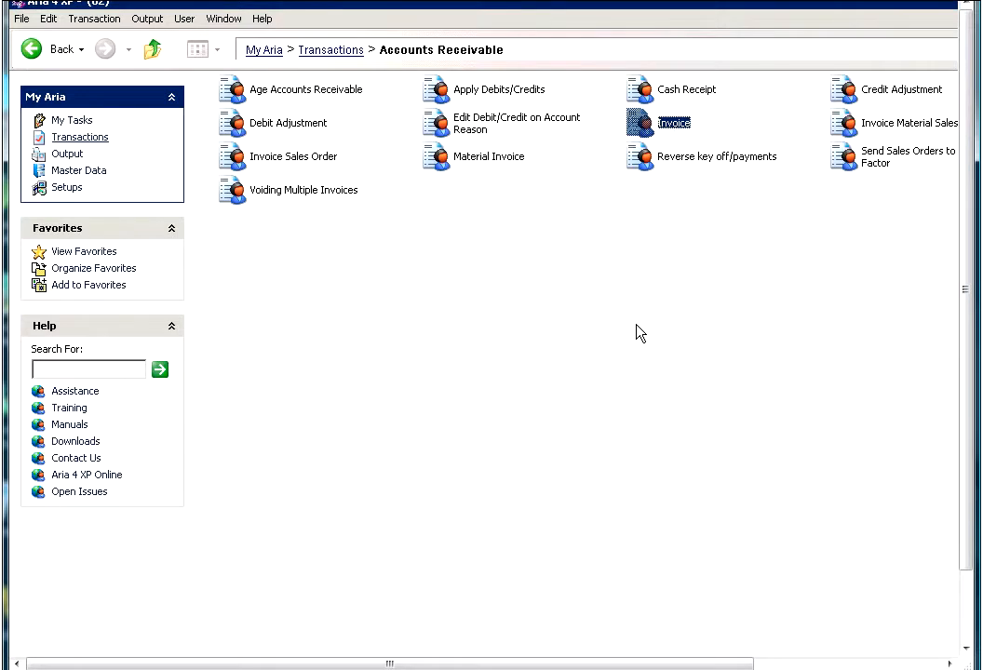
key("Return")
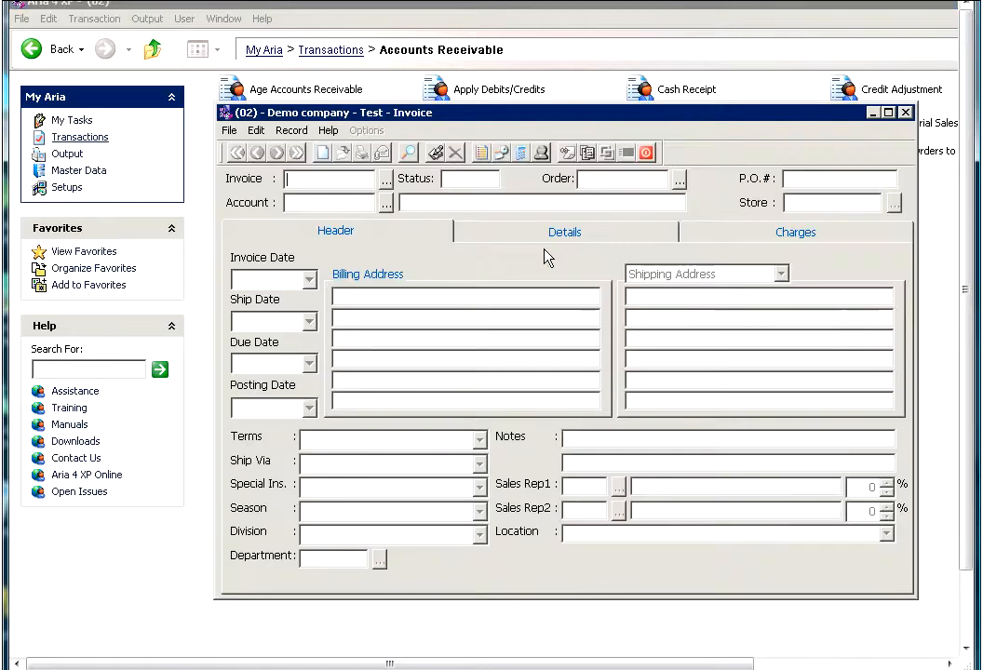
left_click(386, 180)
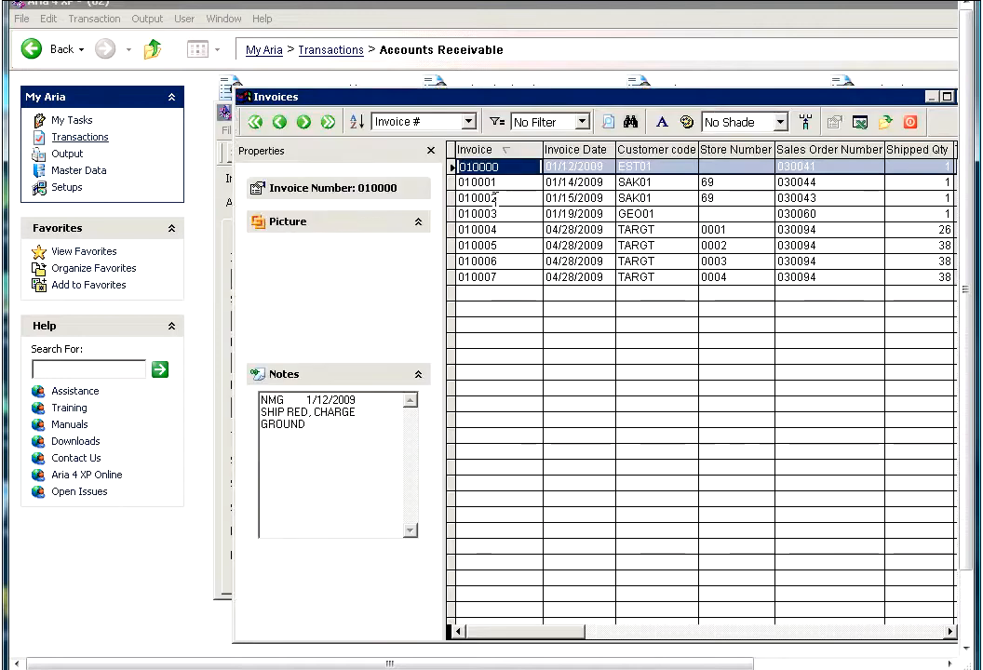
left_click(494, 199)
left_click(502, 230)
key("Down")
key("Down")
key("Down")
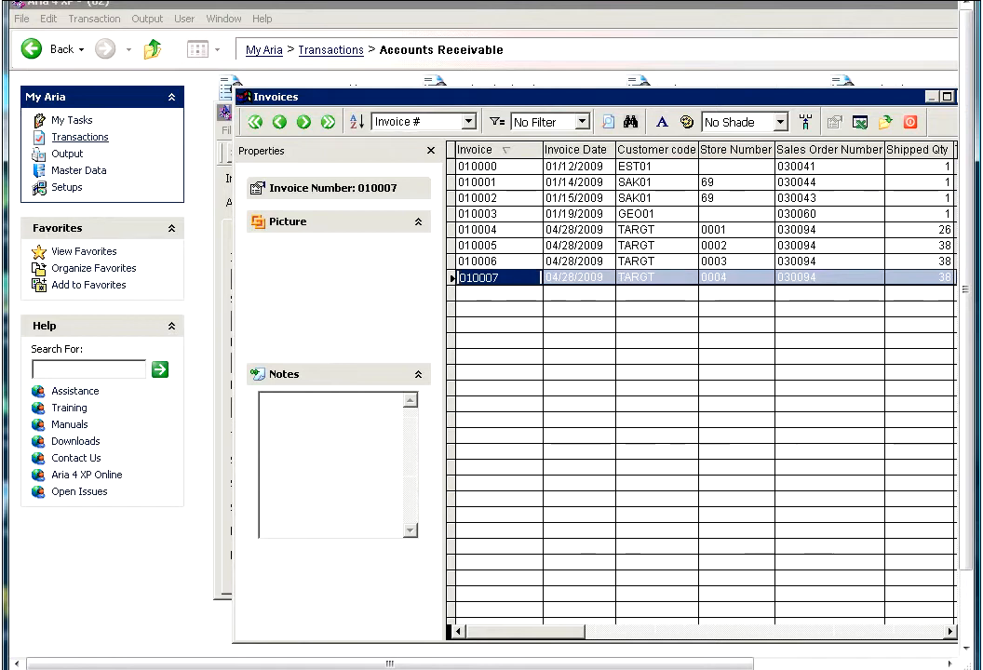
key("Return")
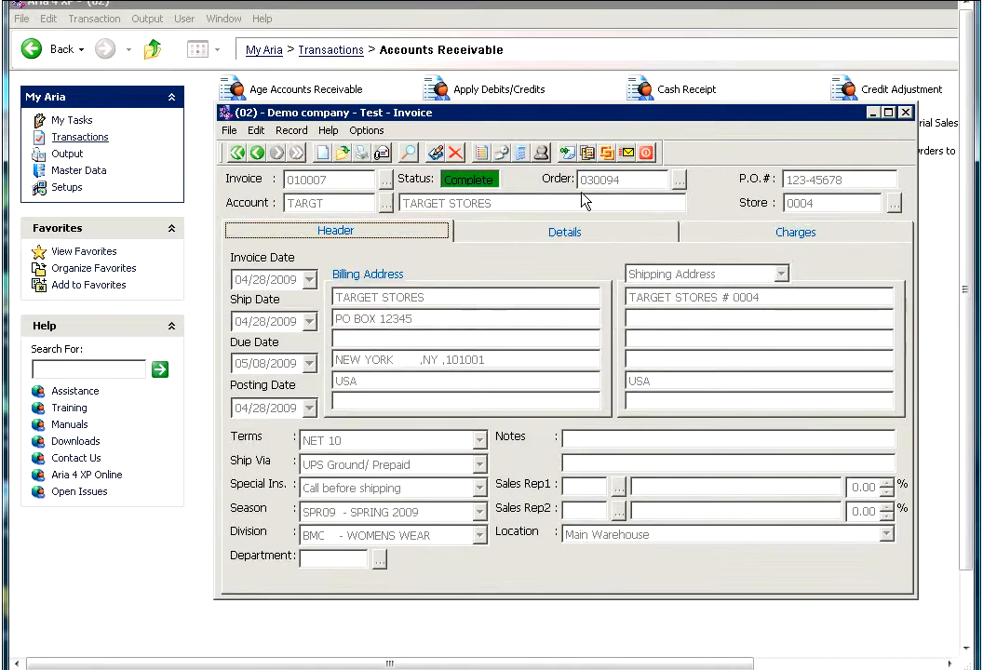
Put the invoice into edit mode and review its date fields, line details and charges
left_click(438, 157)
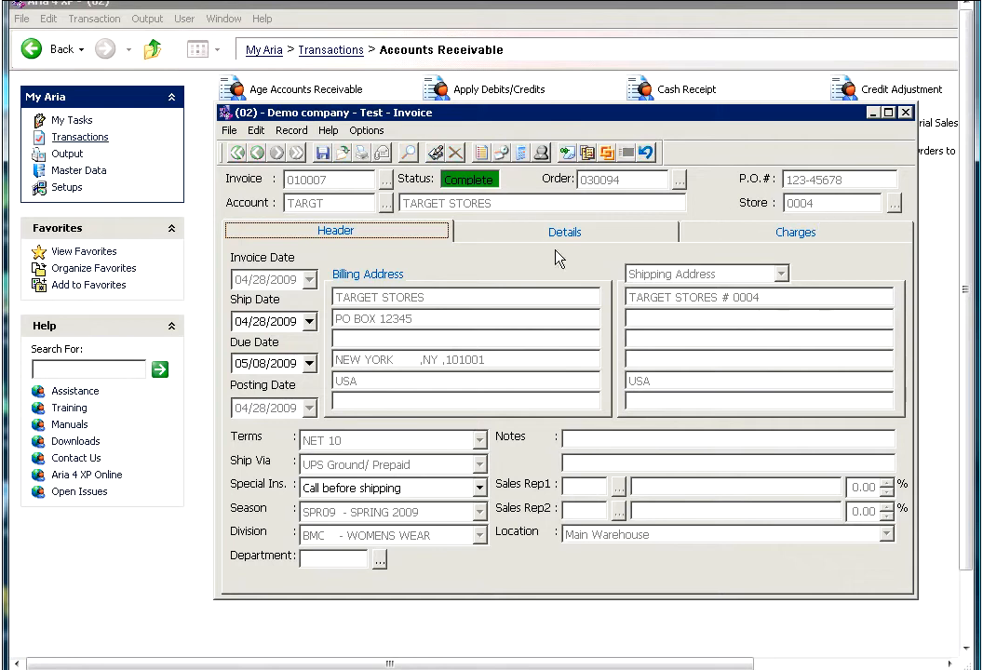
left_click(279, 321)
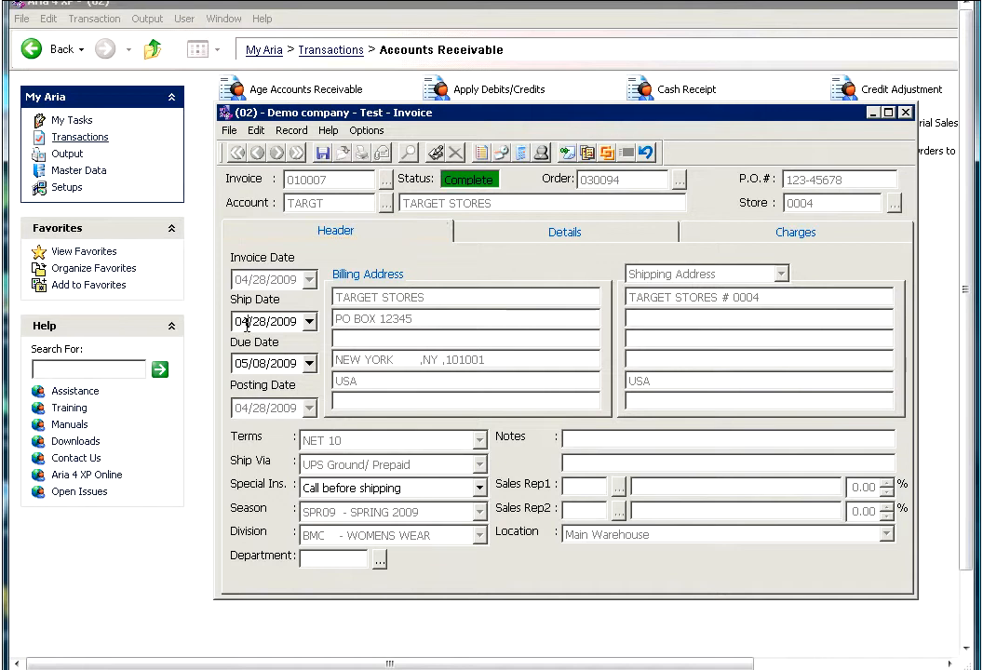
left_click(269, 361)
left_click(287, 363)
left_click(598, 240)
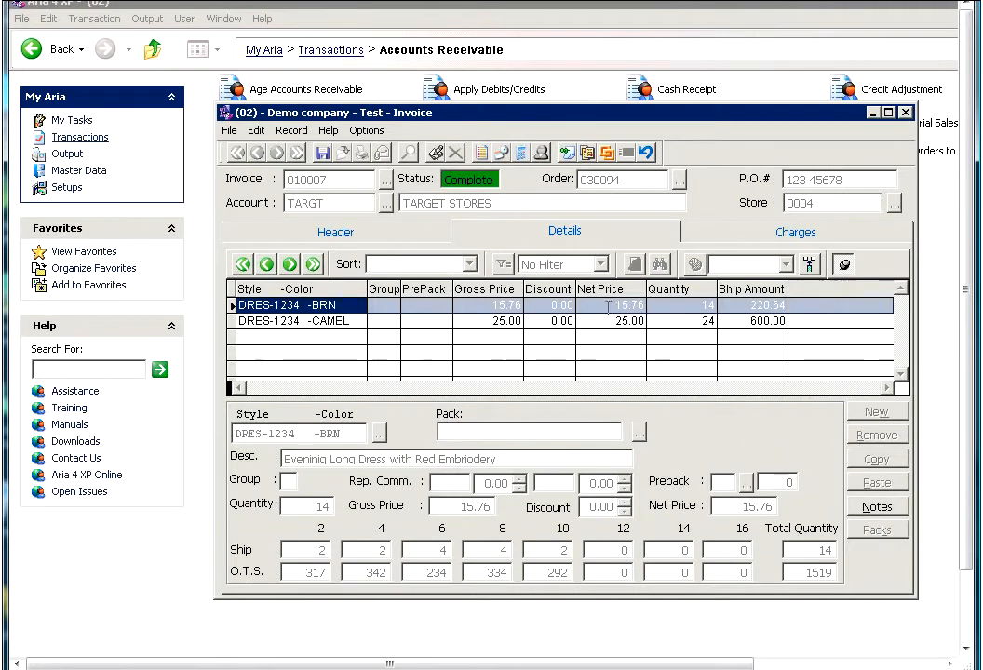
left_click(720, 239)
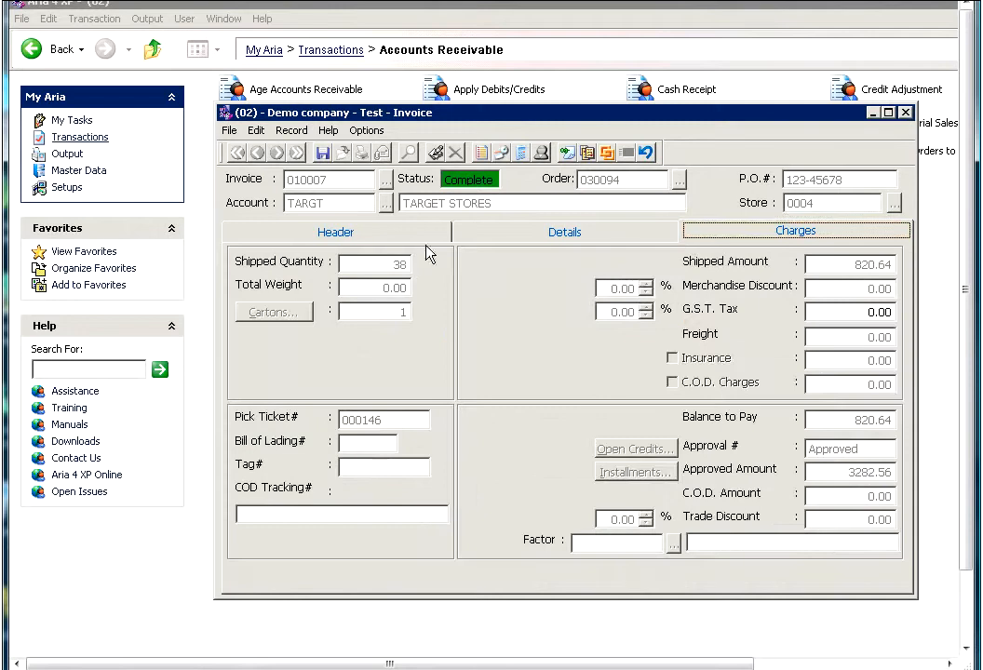
left_click(341, 234)
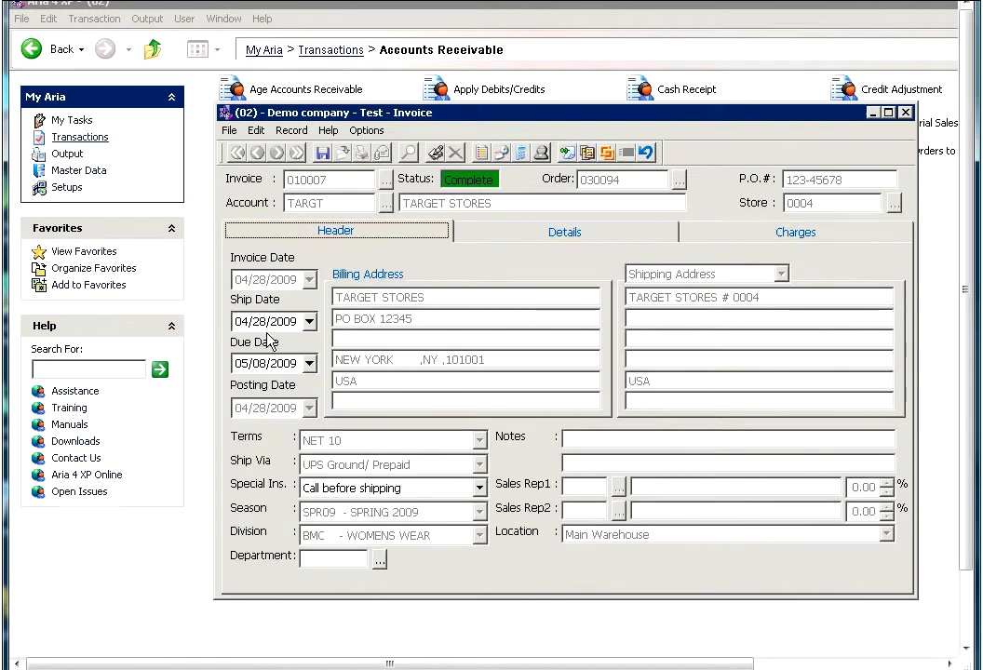
Set the invoice's due date to 05/20/2009 and choose Call before shipping as the special instruction
left_click(253, 362)
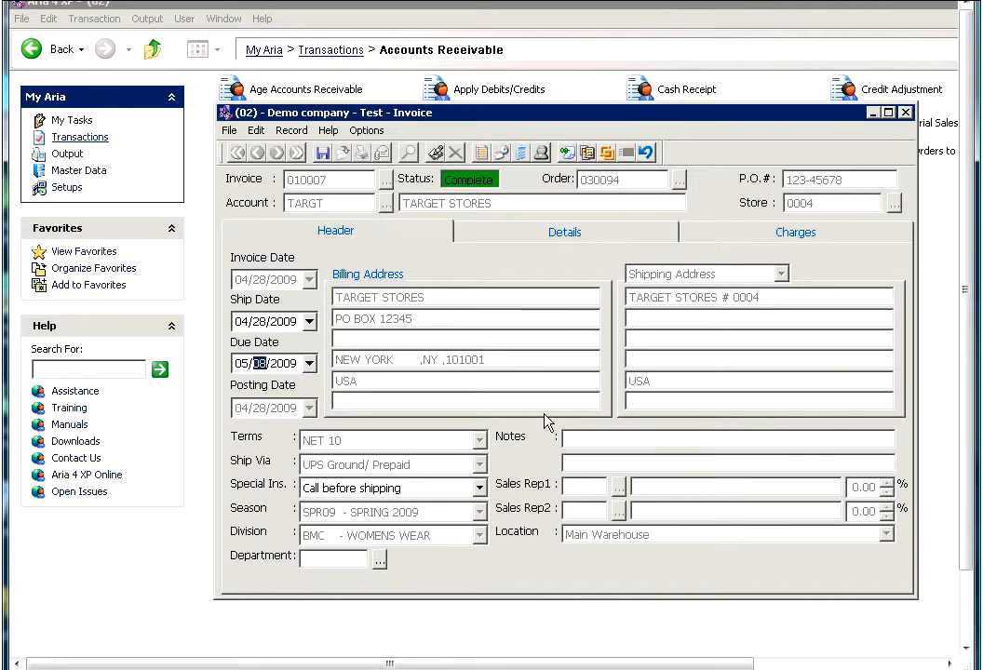
type("20")
key("Tab")
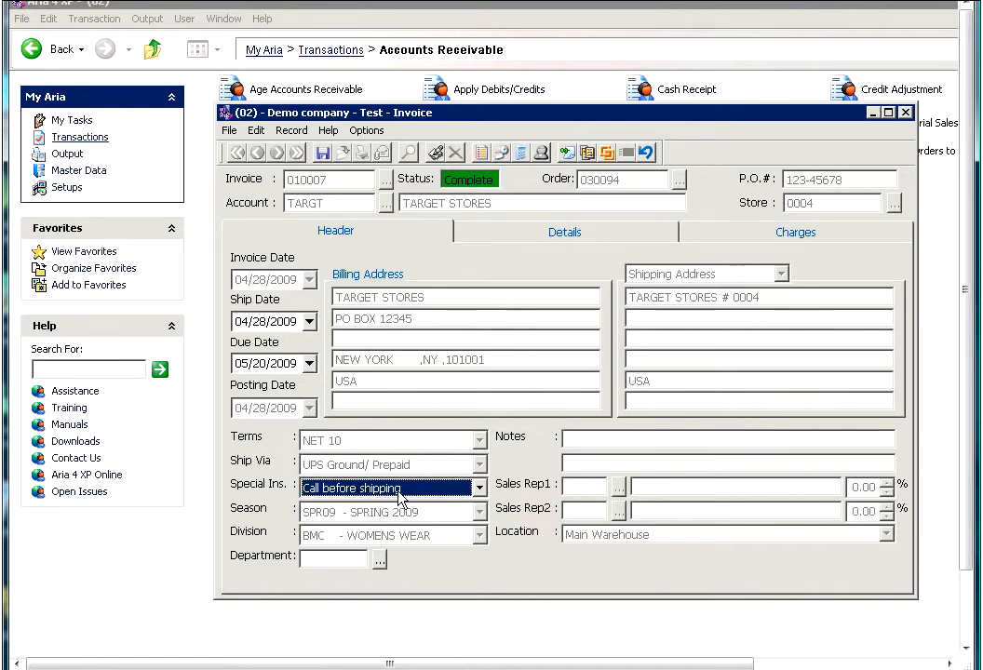
left_click(377, 495)
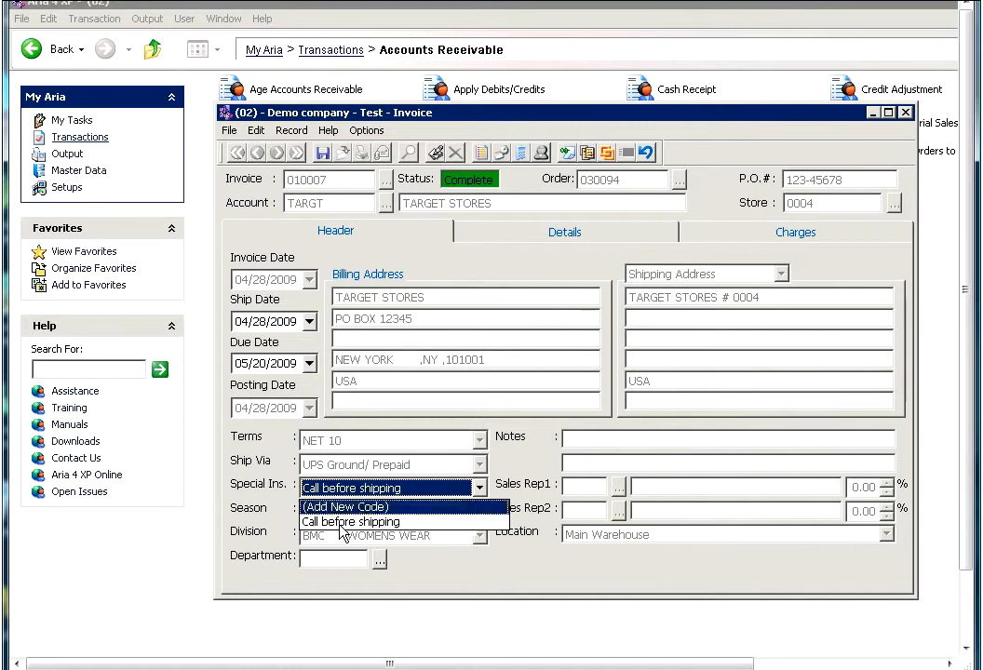
left_click(421, 519)
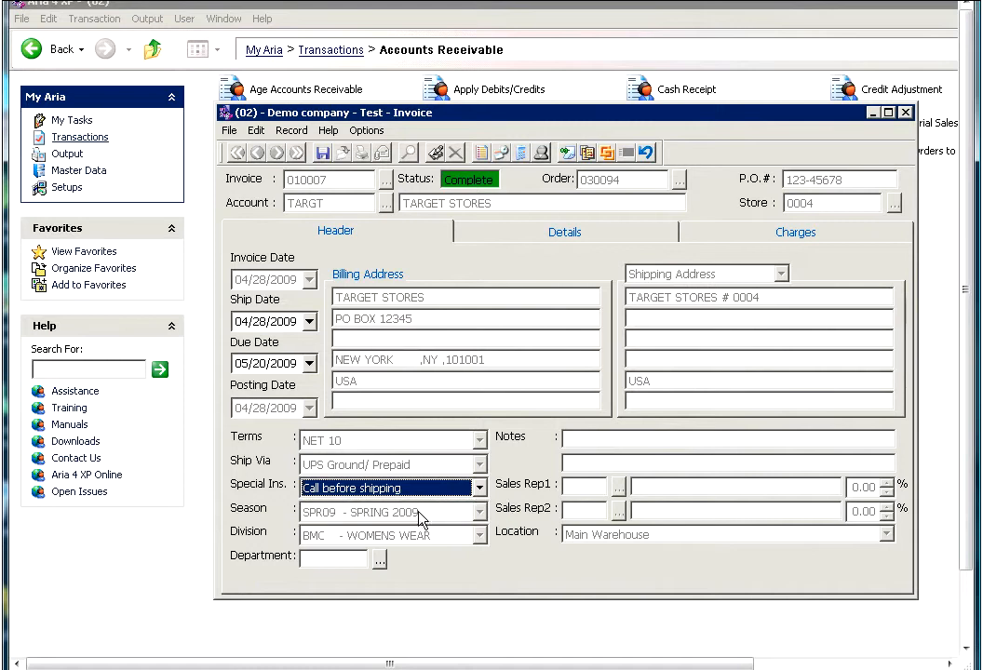
Enter "Shipp partially" in the first notes line and save the invoice
left_click(583, 444)
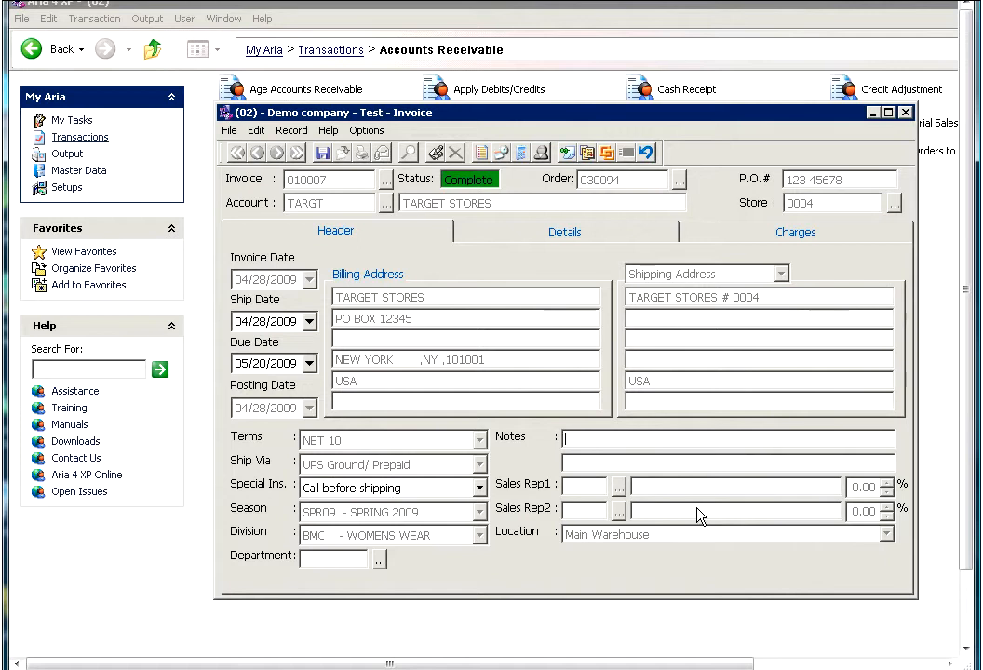
type("Shipp partially")
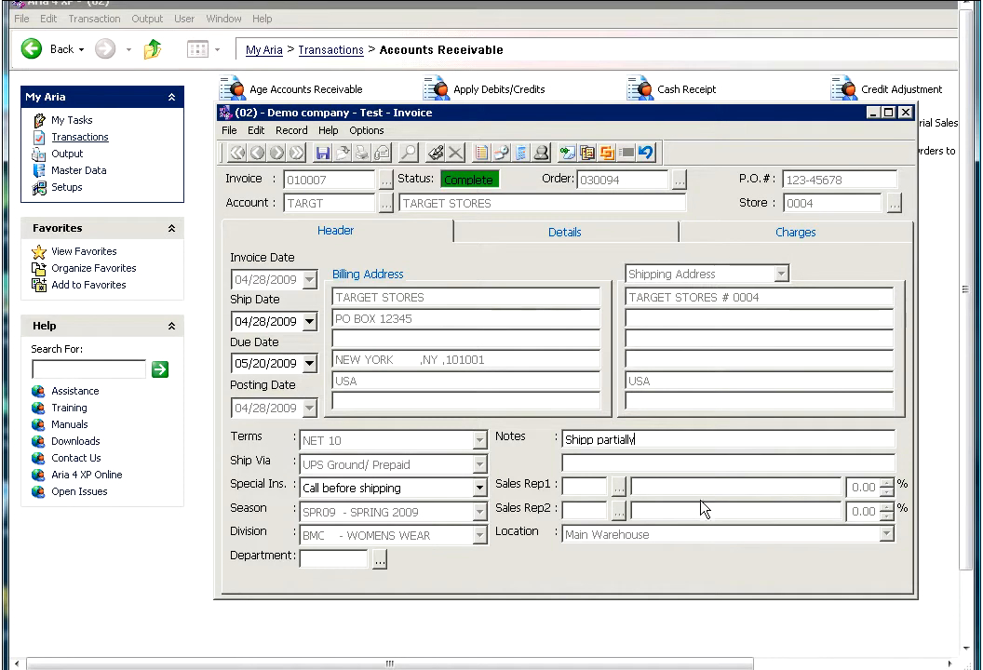
left_click(323, 153)
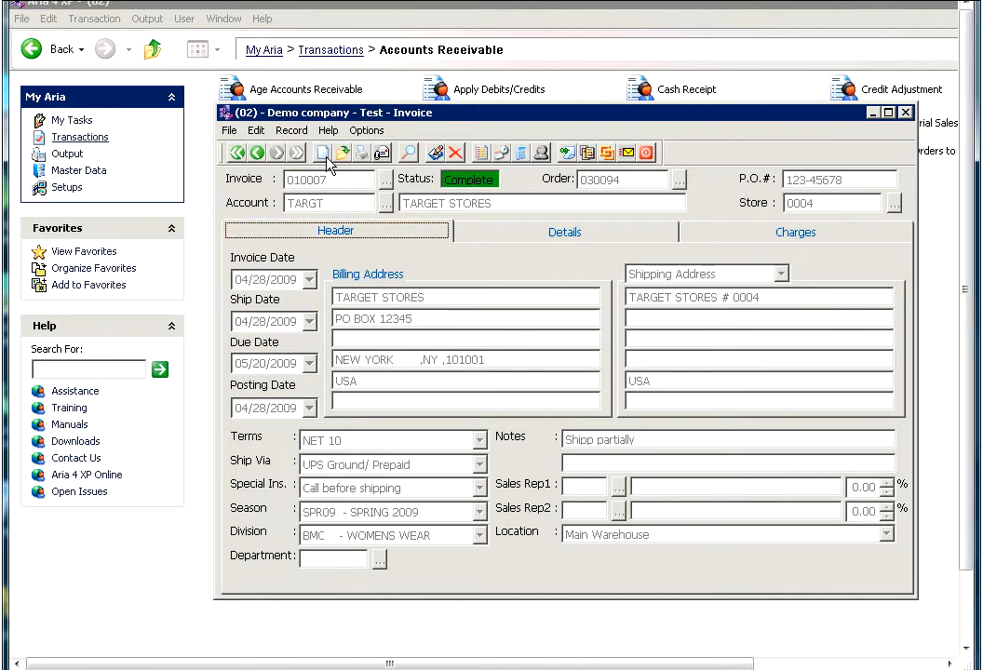
Void the invoice with the void date 04/28/2009 and close the Invoice window
left_click(454, 156)
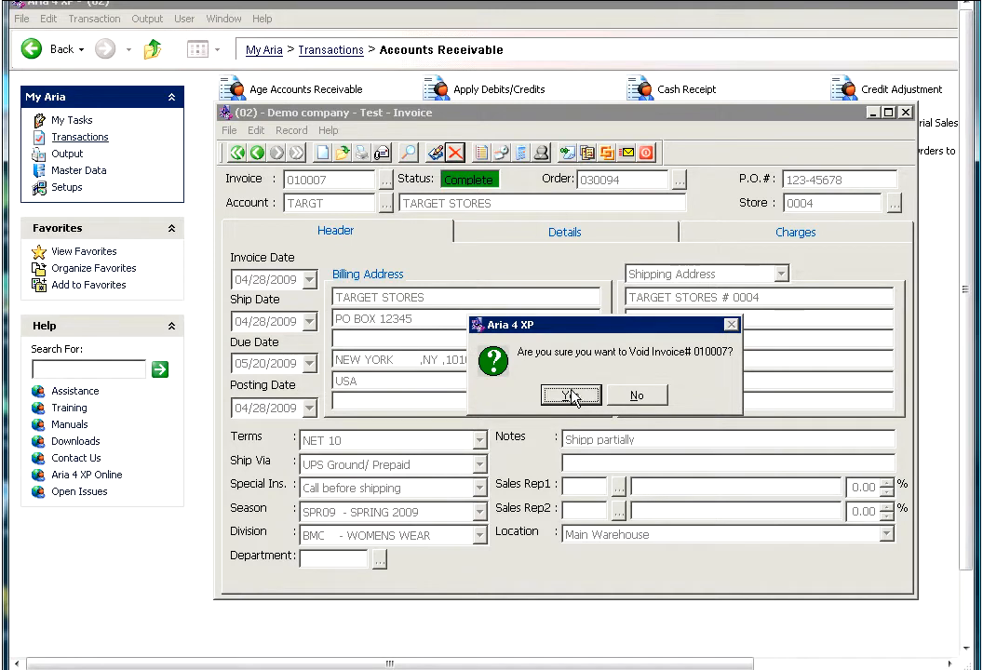
left_click(586, 400)
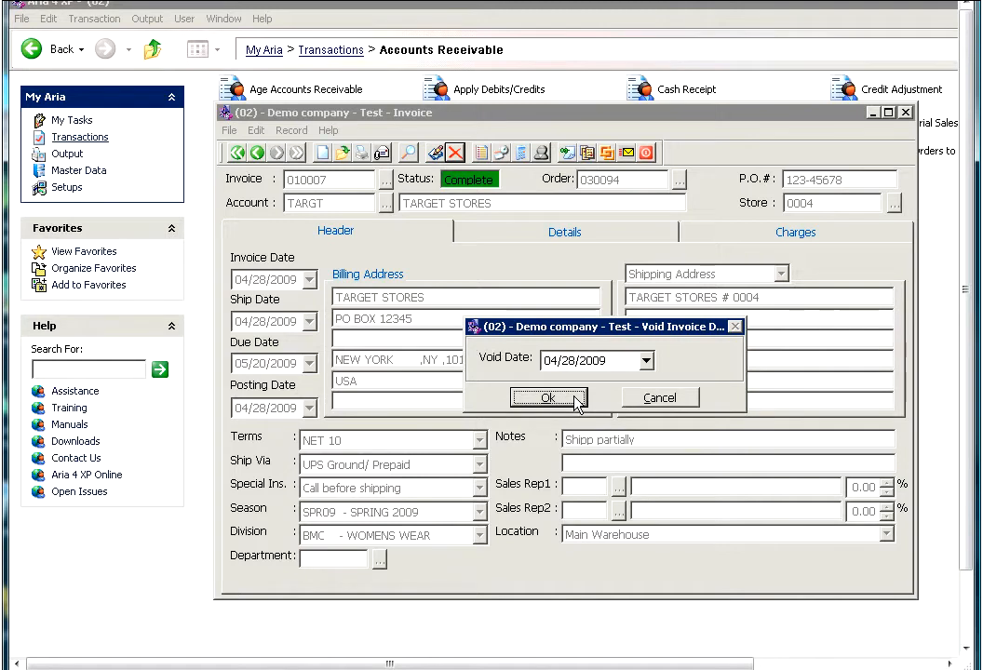
left_click(577, 401)
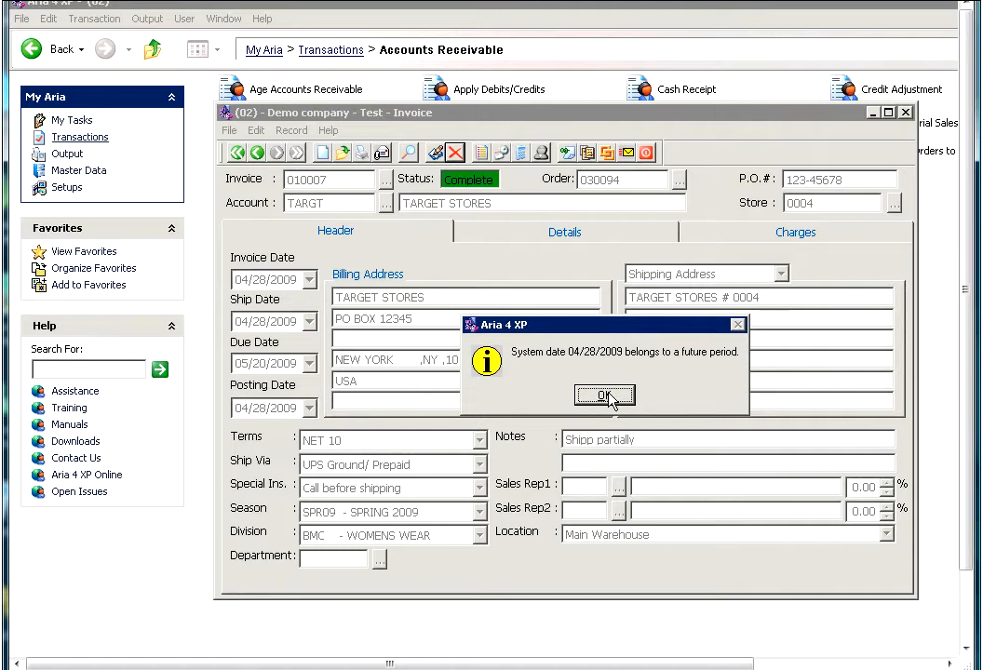
left_click(603, 396)
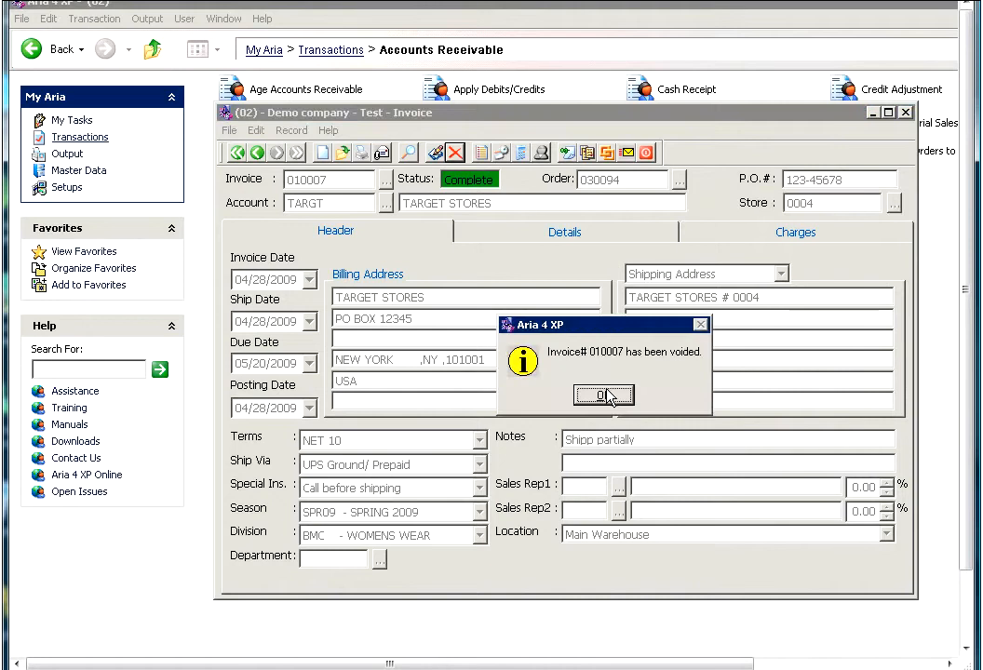
left_click(606, 397)
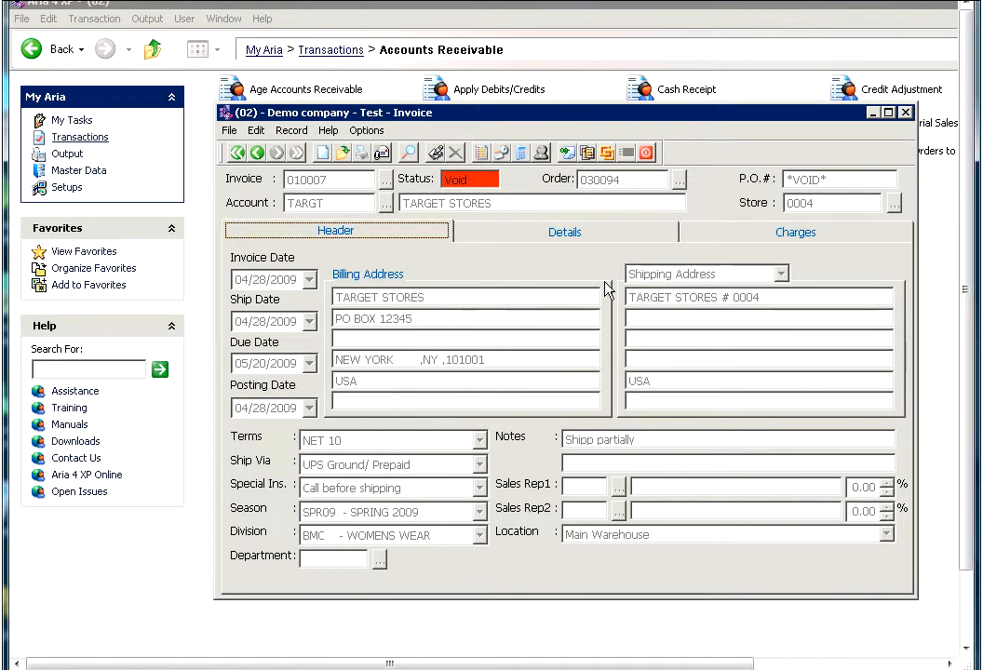
left_click(647, 155)
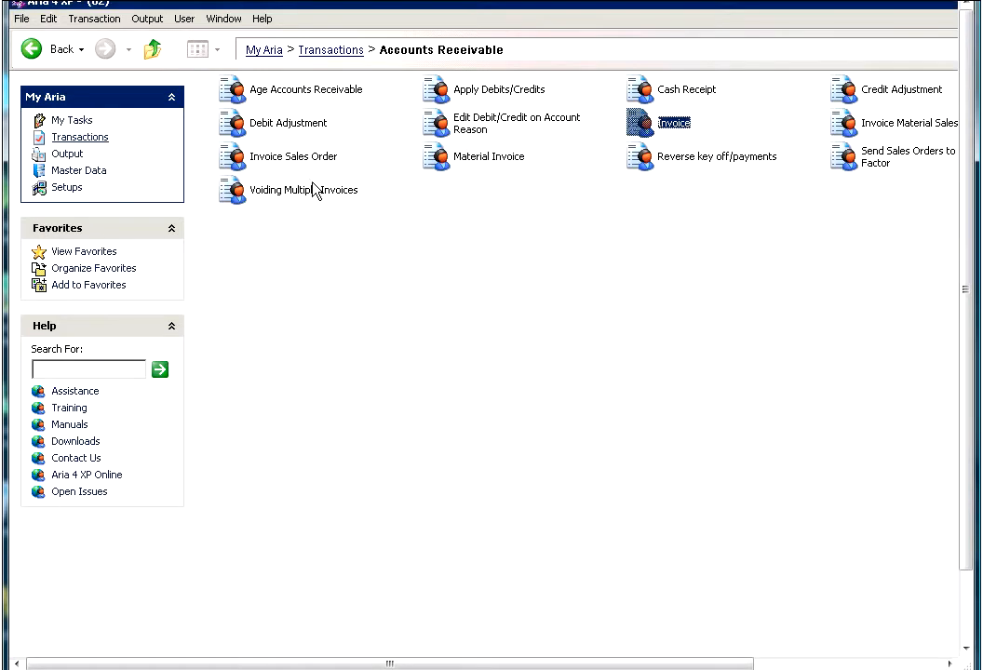
Open Voiding Multiple Invoices and bring up the invoice list for the Invoice # In List filter
left_click(270, 196)
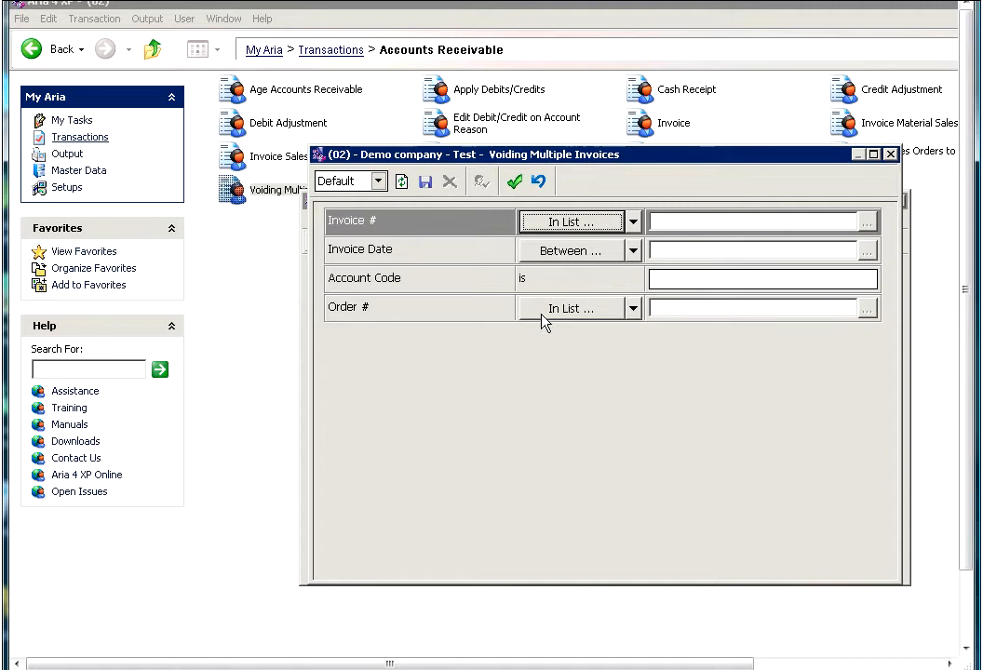
left_click(542, 226)
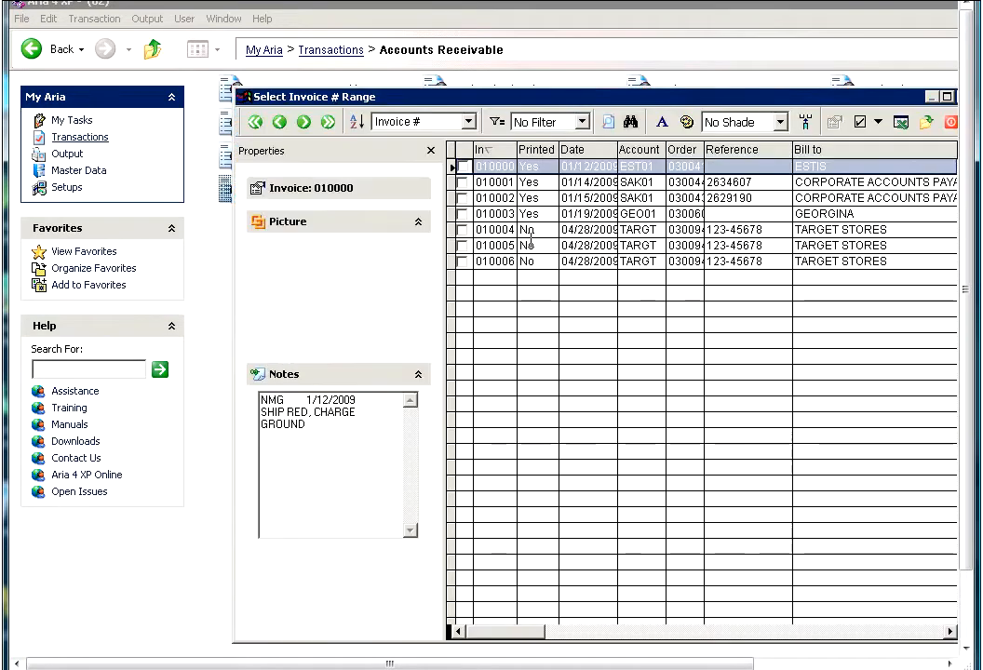
Mark the three Target Stores invoices in the list, and clear the whole selection with Select None
left_click(463, 231)
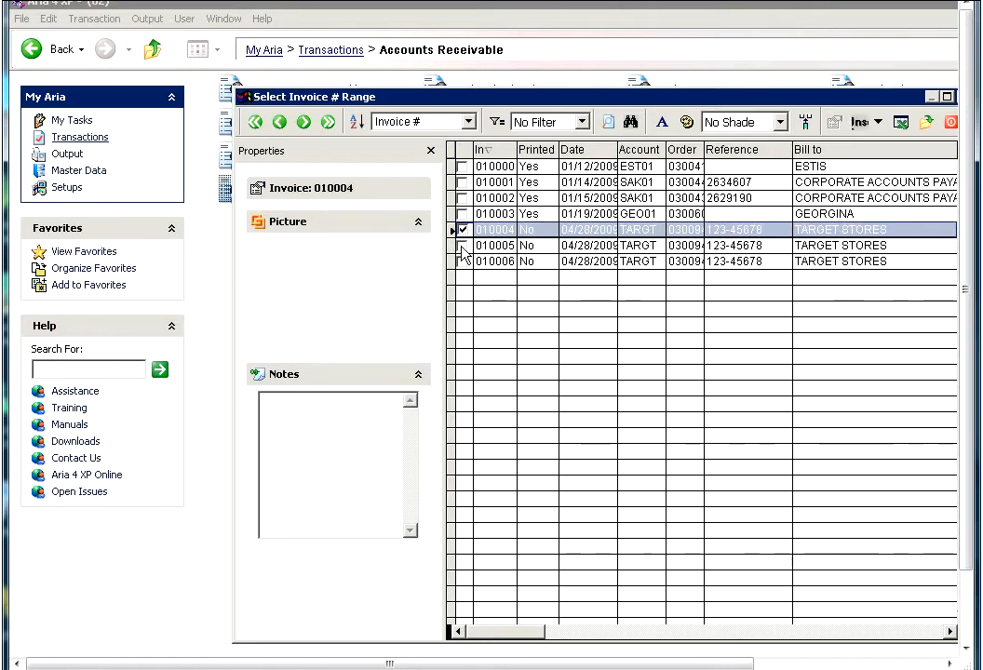
left_click(463, 245)
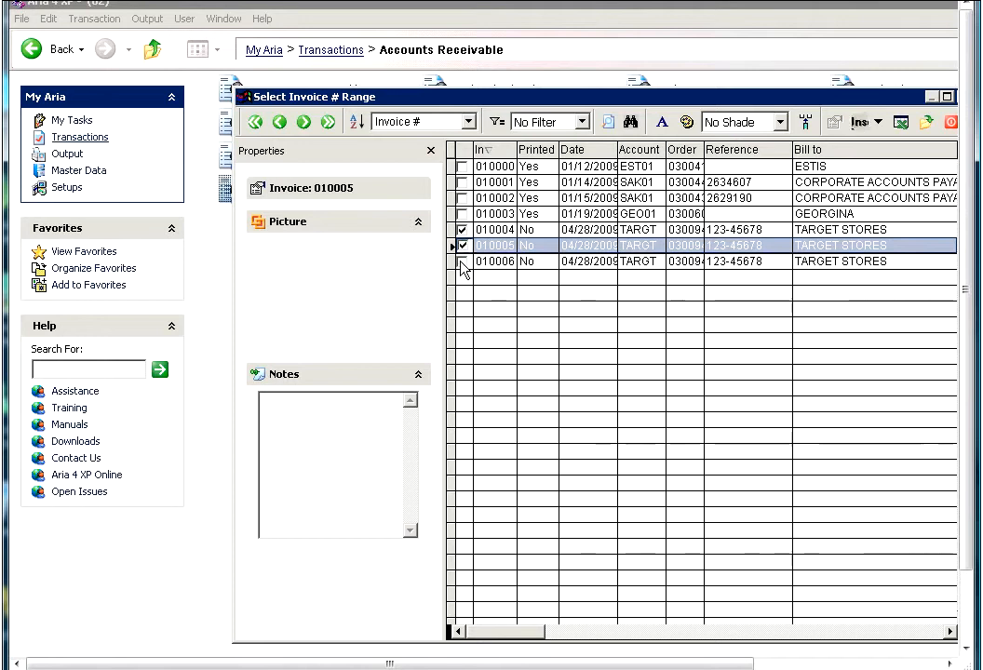
left_click(463, 262)
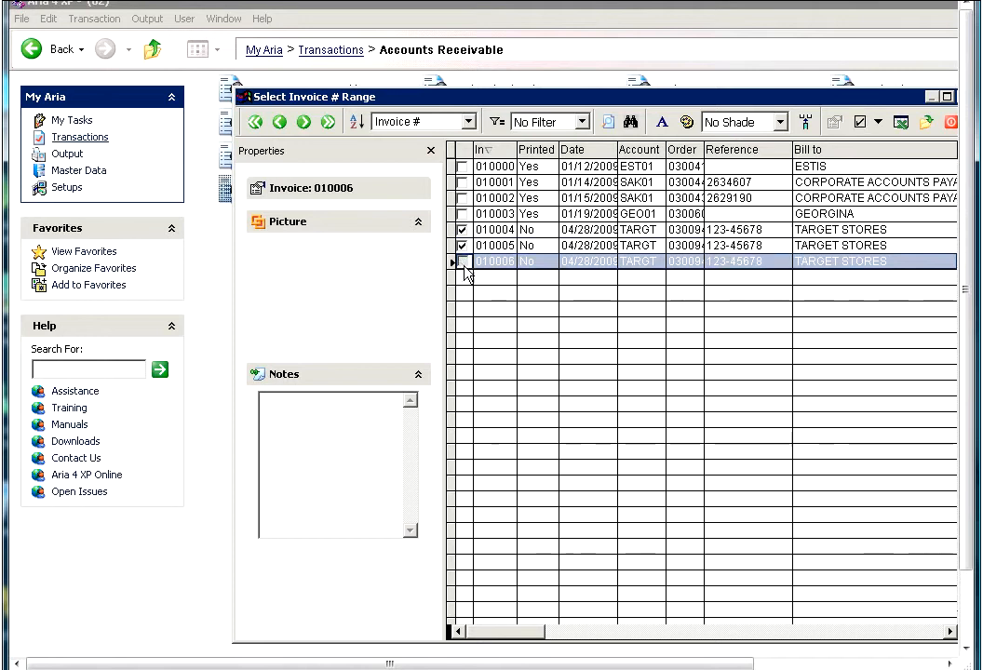
left_click(878, 123)
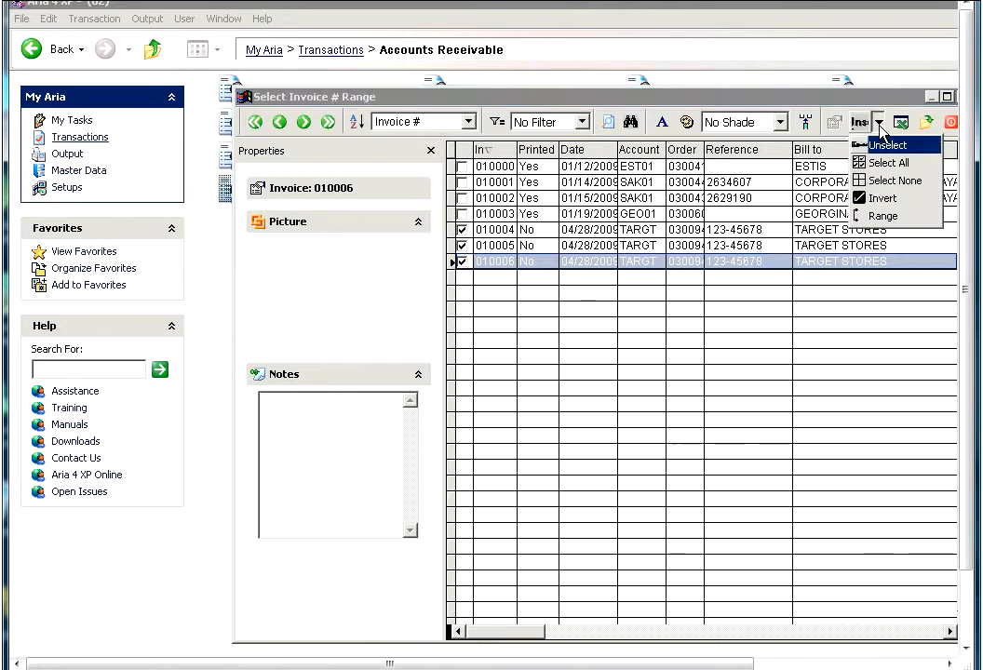
left_click(891, 182)
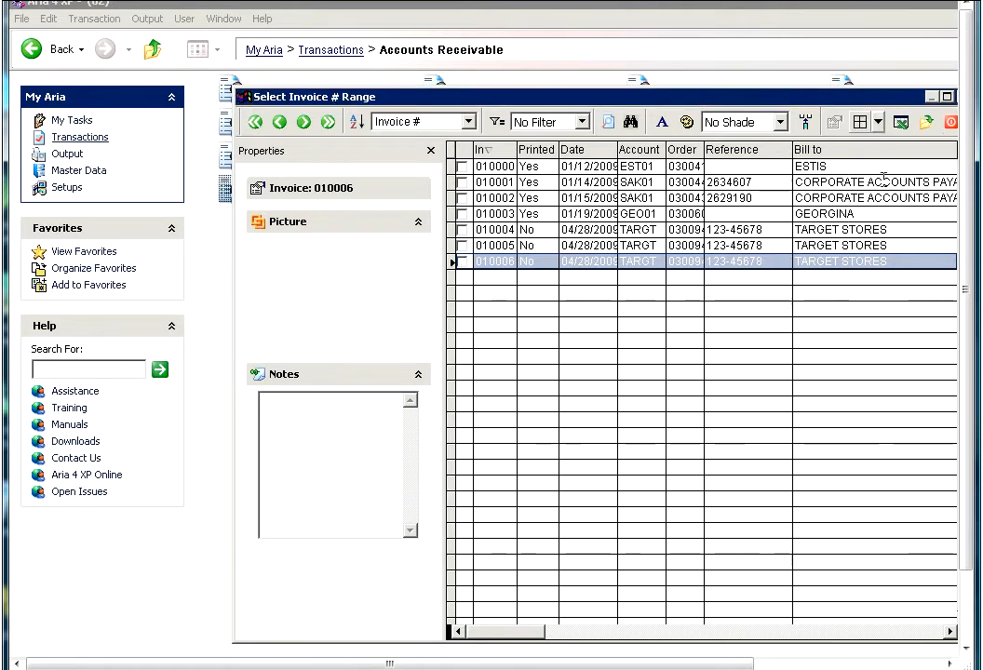
Start a range selection in the invoice list, using Invoice as the range column
left_click(879, 128)
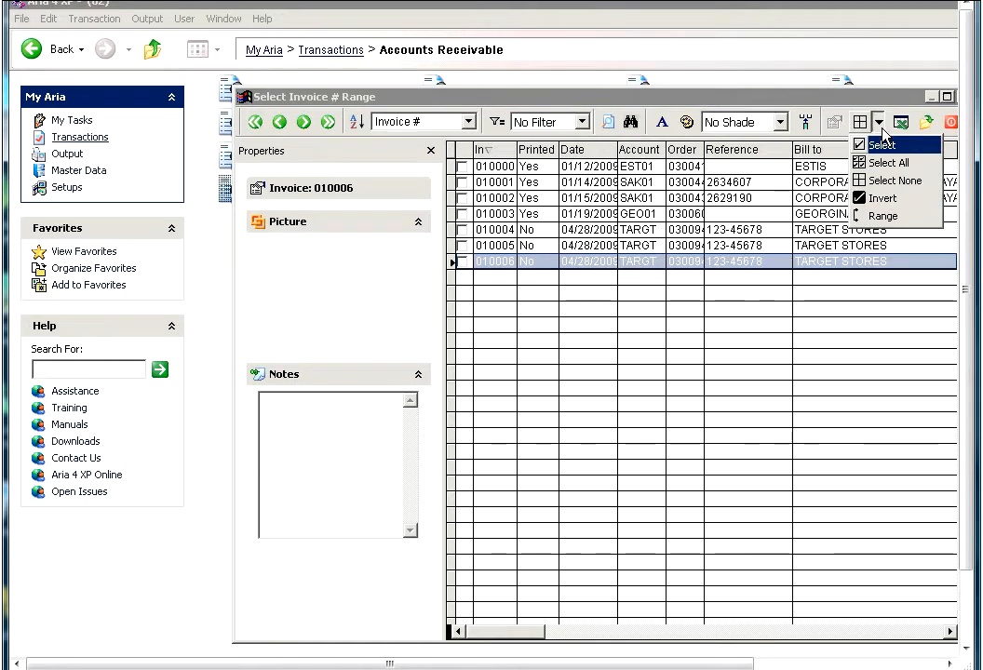
left_click(883, 217)
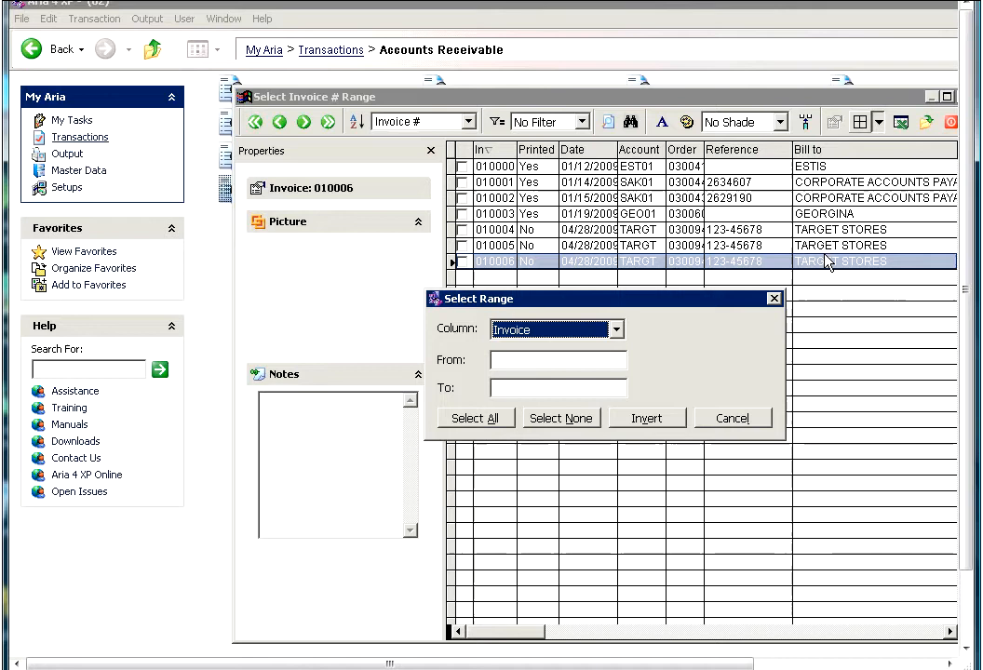
left_click(549, 333)
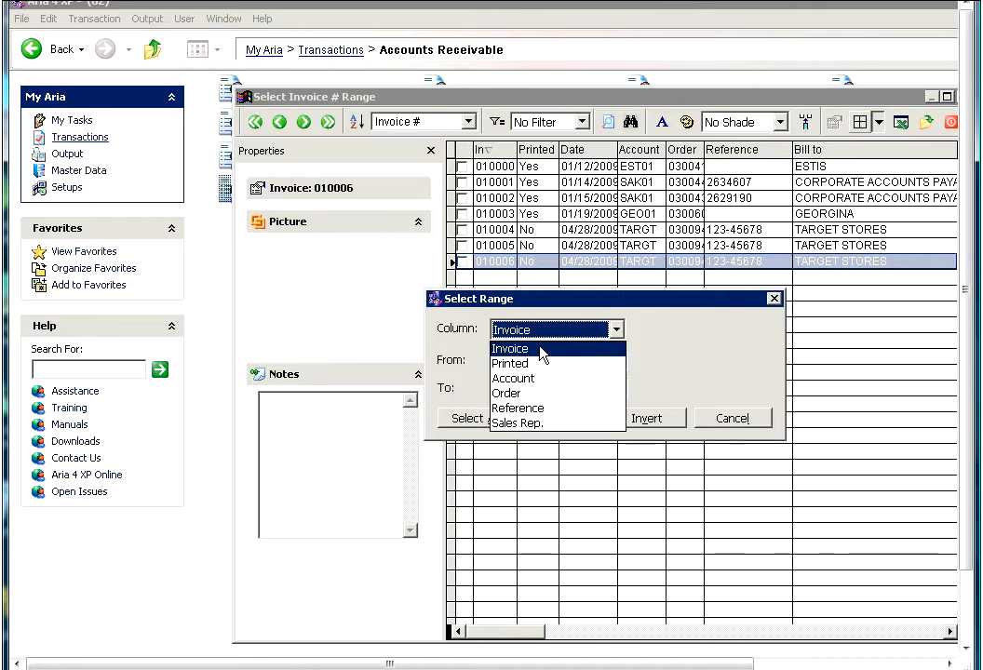
left_click(541, 350)
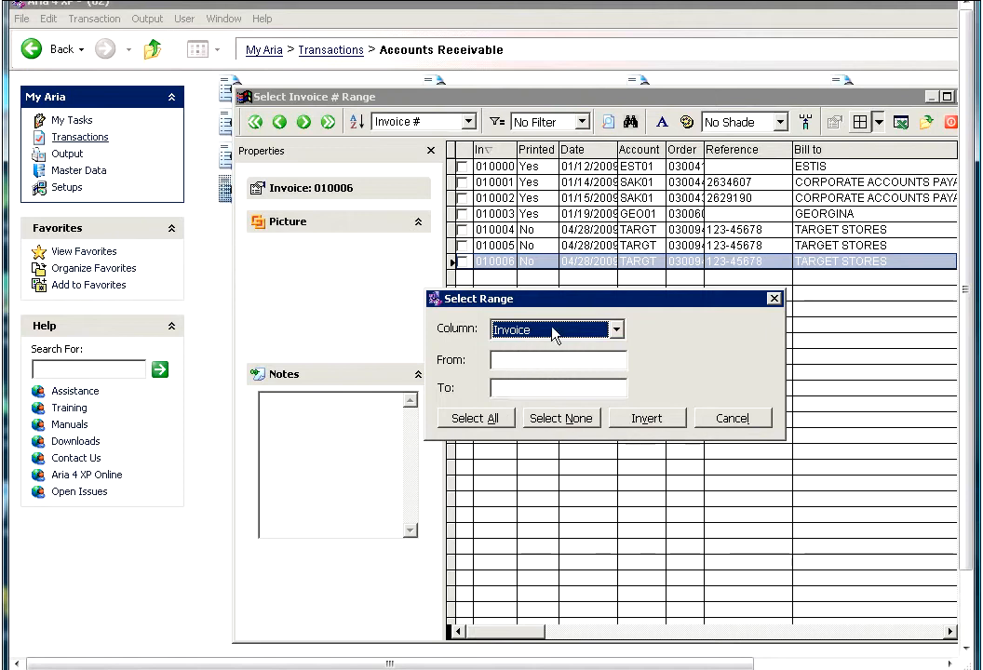
left_click(554, 334)
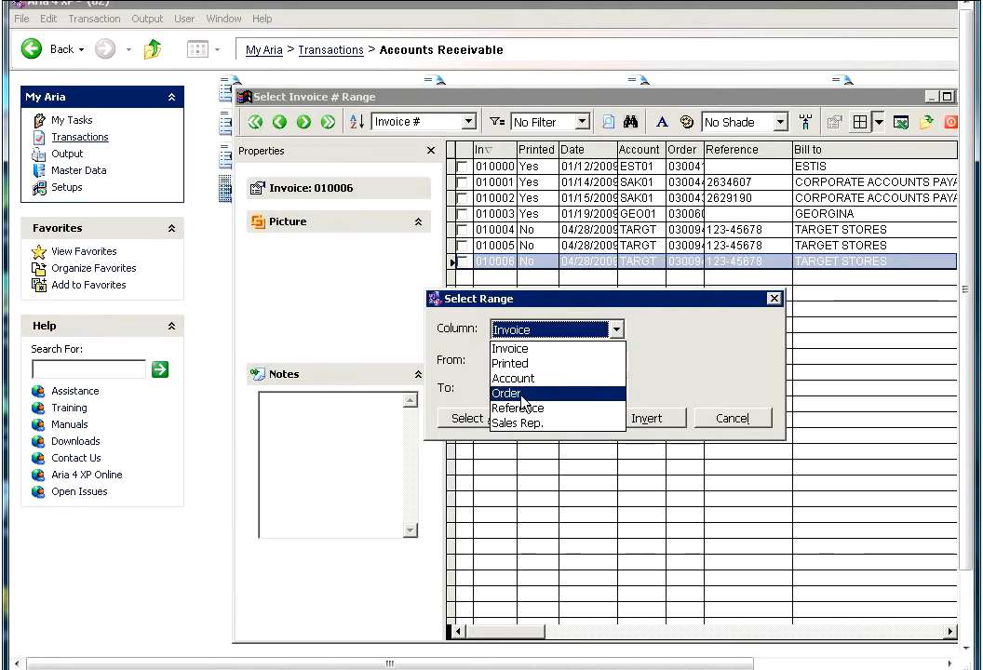
left_click(512, 348)
left_click(510, 361)
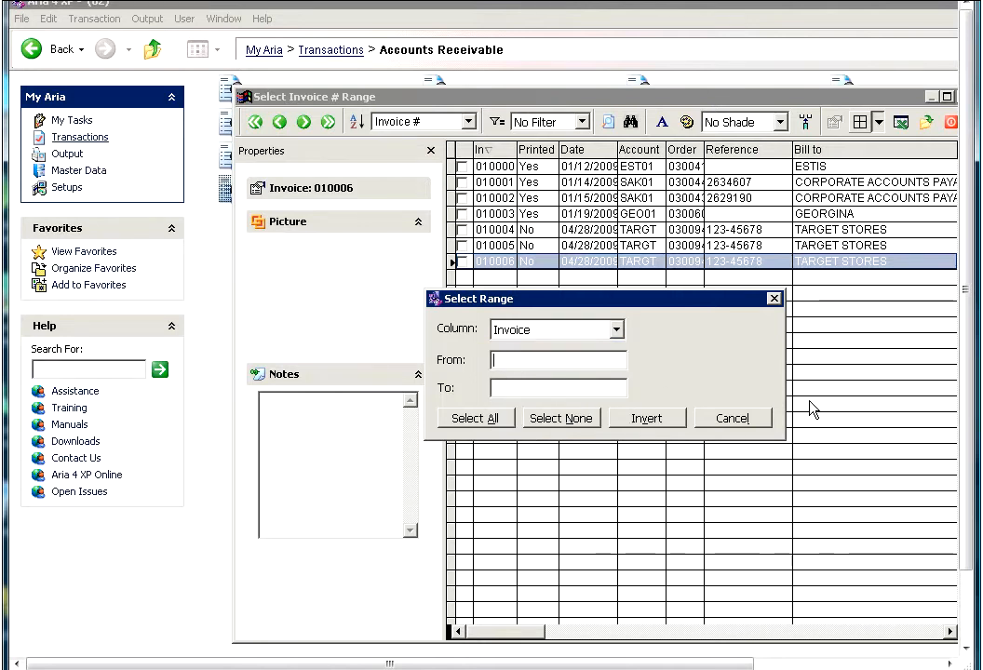
Select all invoices in the range from 010004 to 010006 and apply them to the Invoice # filter
type("01")
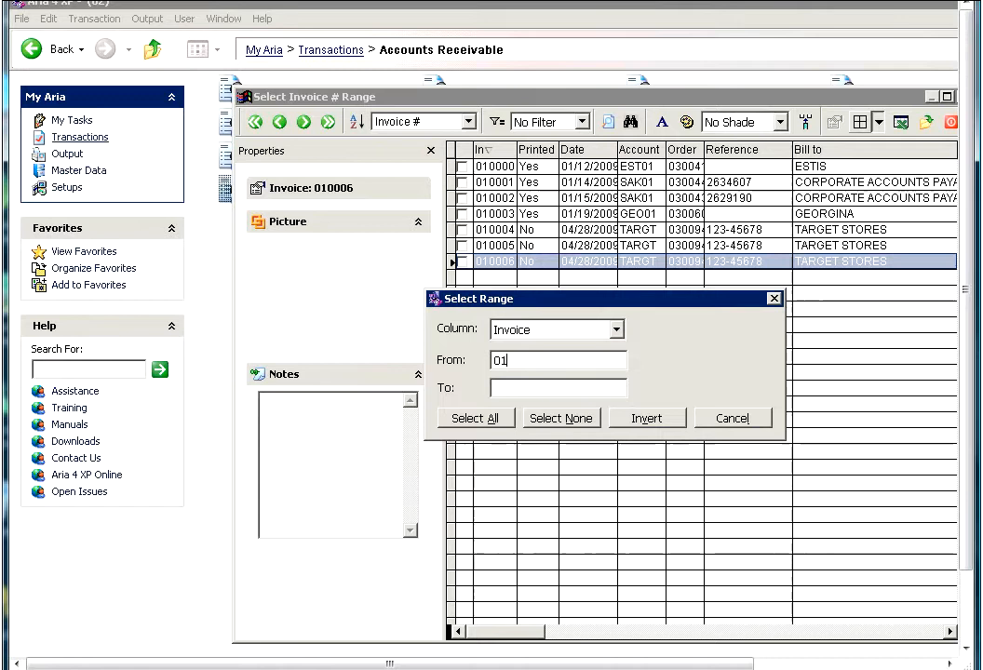
type("0004")
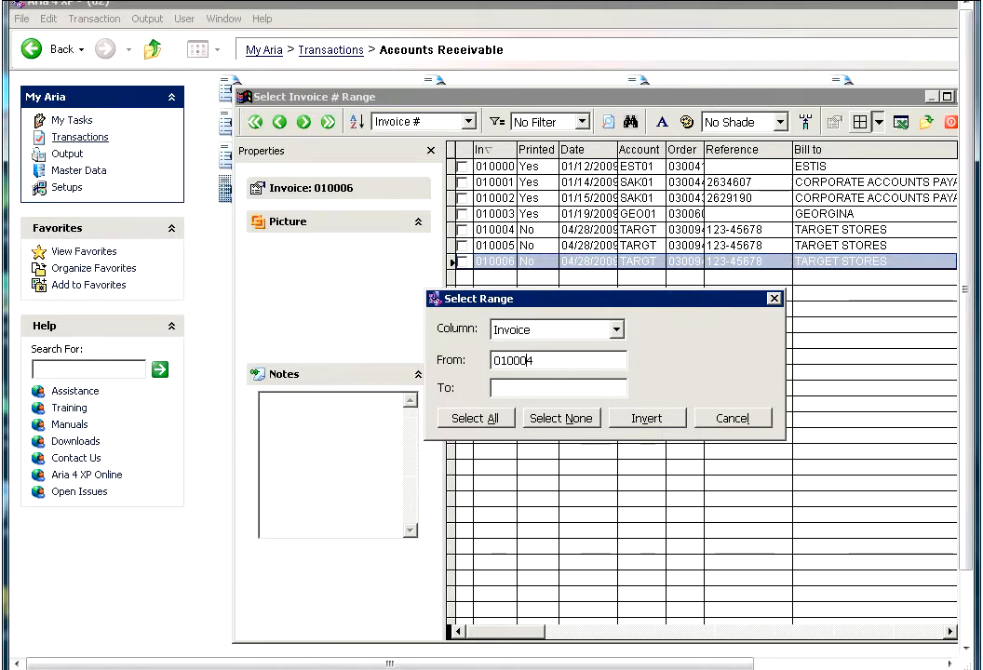
key("Tab")
type("01000")
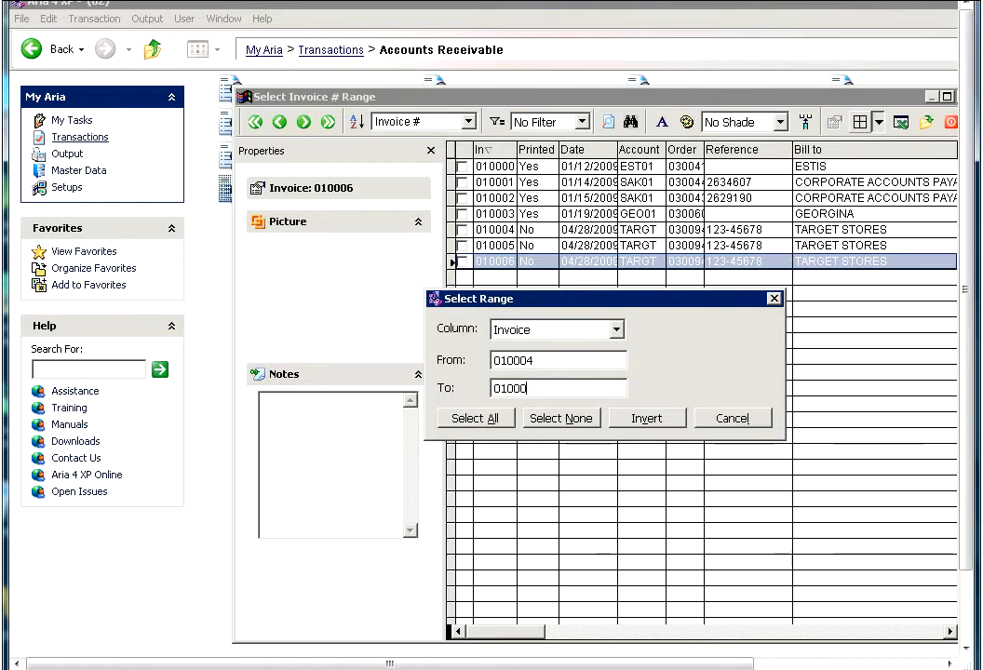
type("6")
left_click(476, 421)
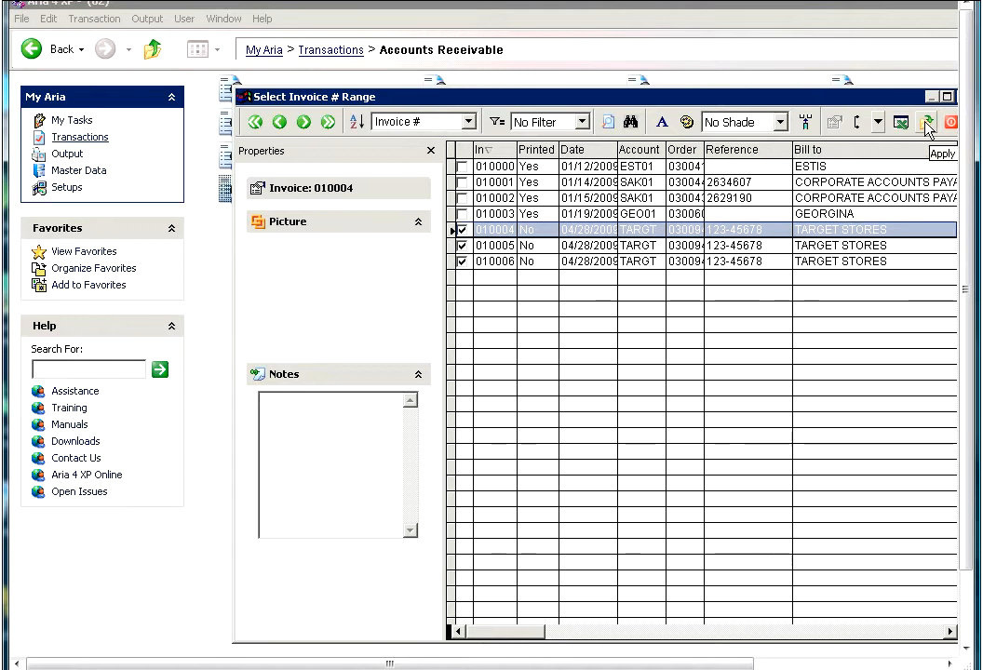
left_click(928, 130)
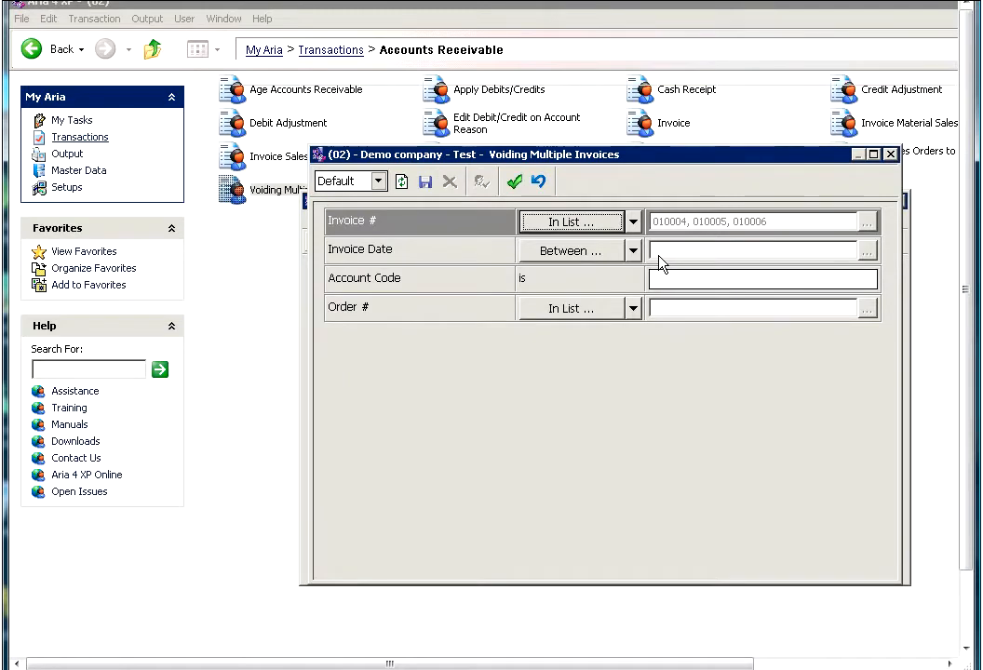
Set the Invoice Date filter to between 04/01/2009 and 04/30/2009
left_click(580, 253)
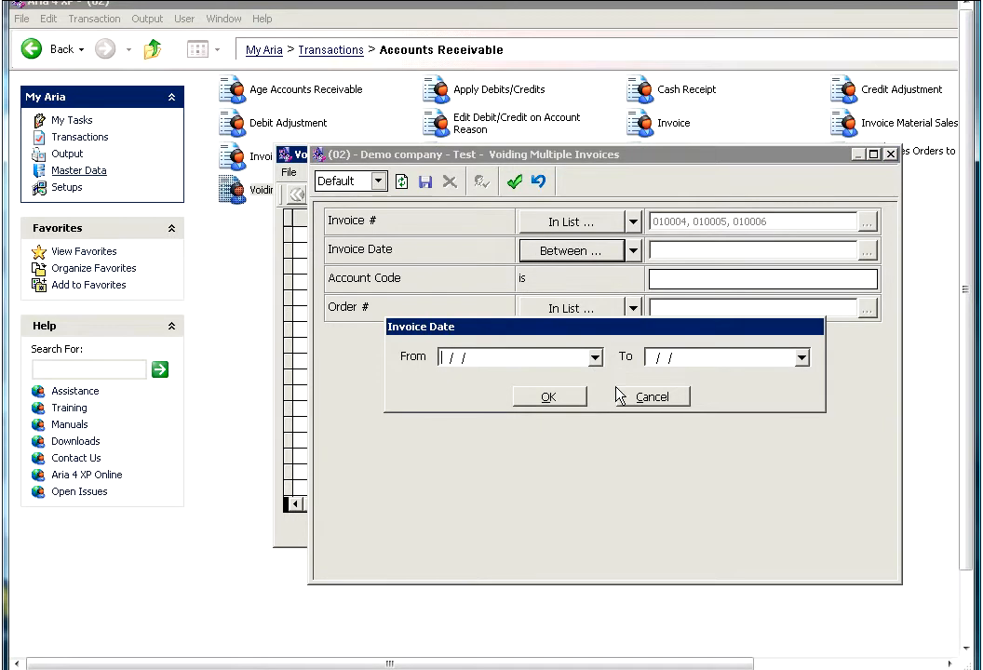
type("04")
type("01/")
type("20")
type("043009")
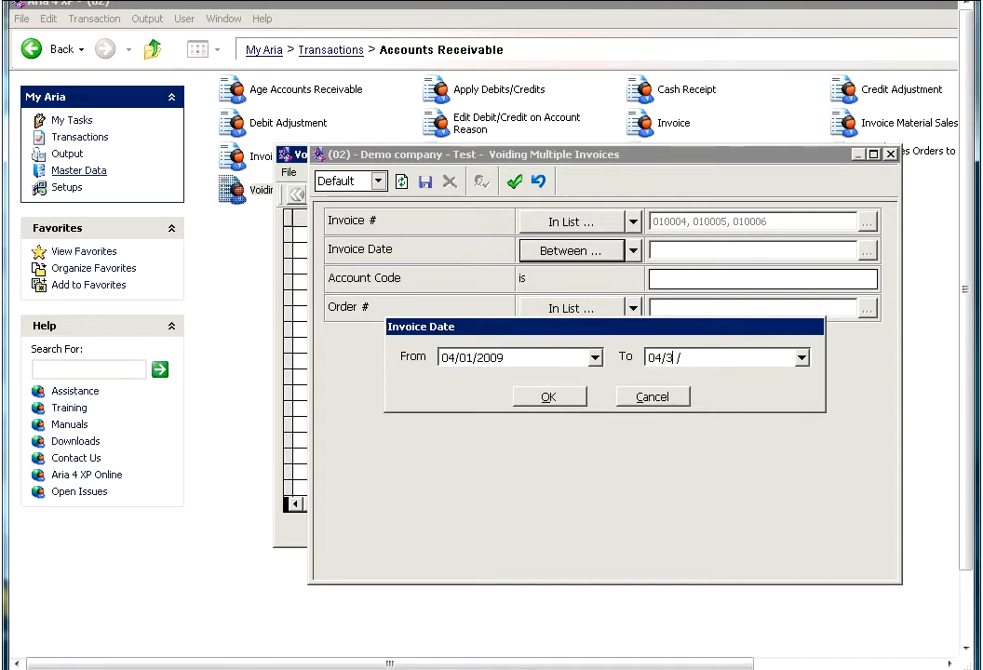
key("Tab")
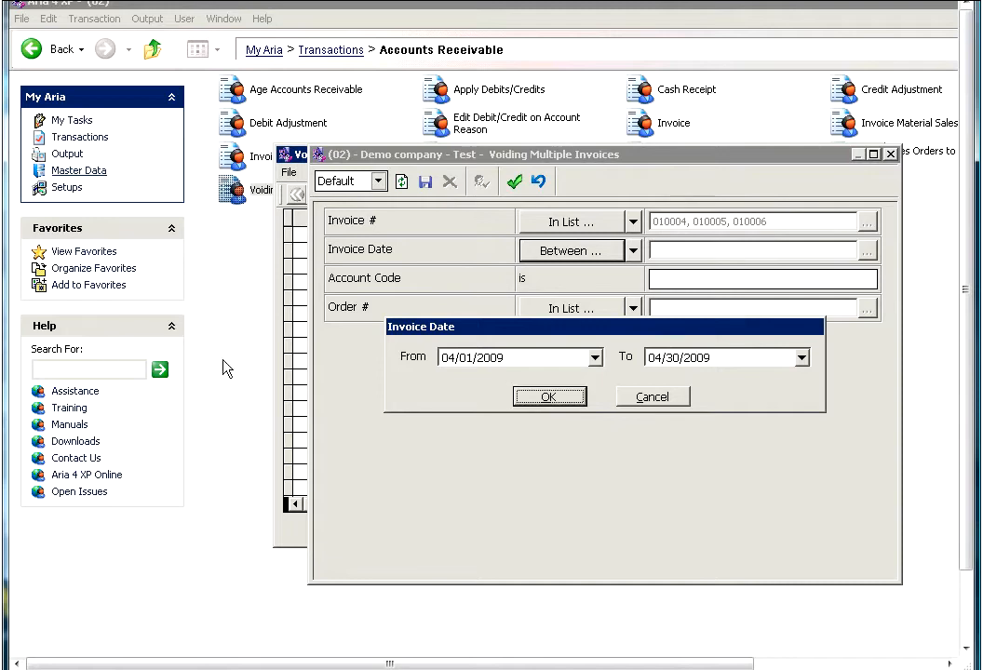
left_click(536, 401)
Set the Account Code filter to TARGT
left_click(689, 282)
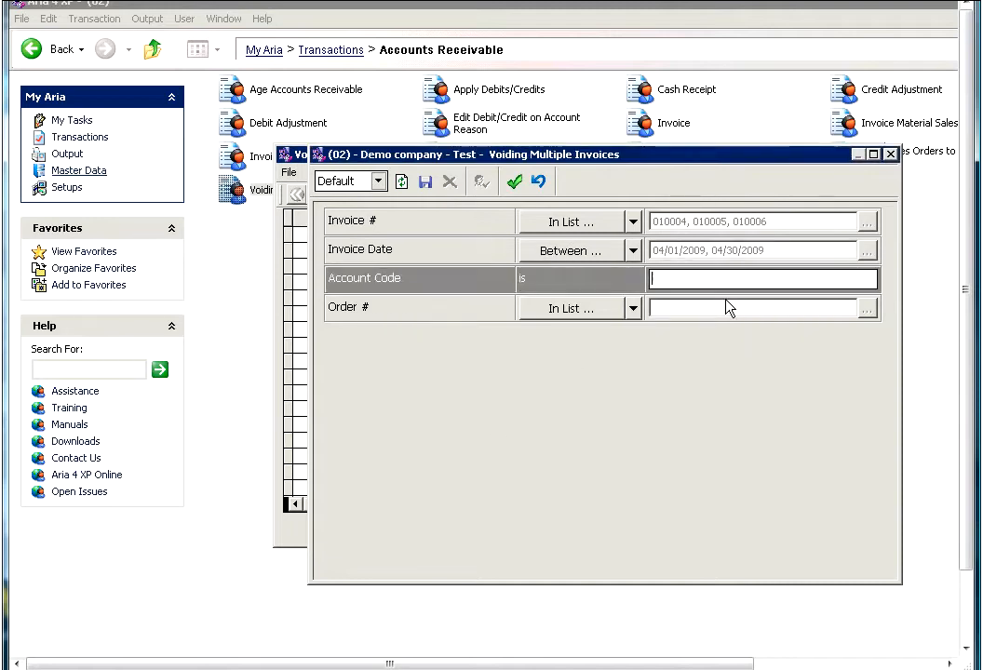
type("TARGT")
key("Tab")
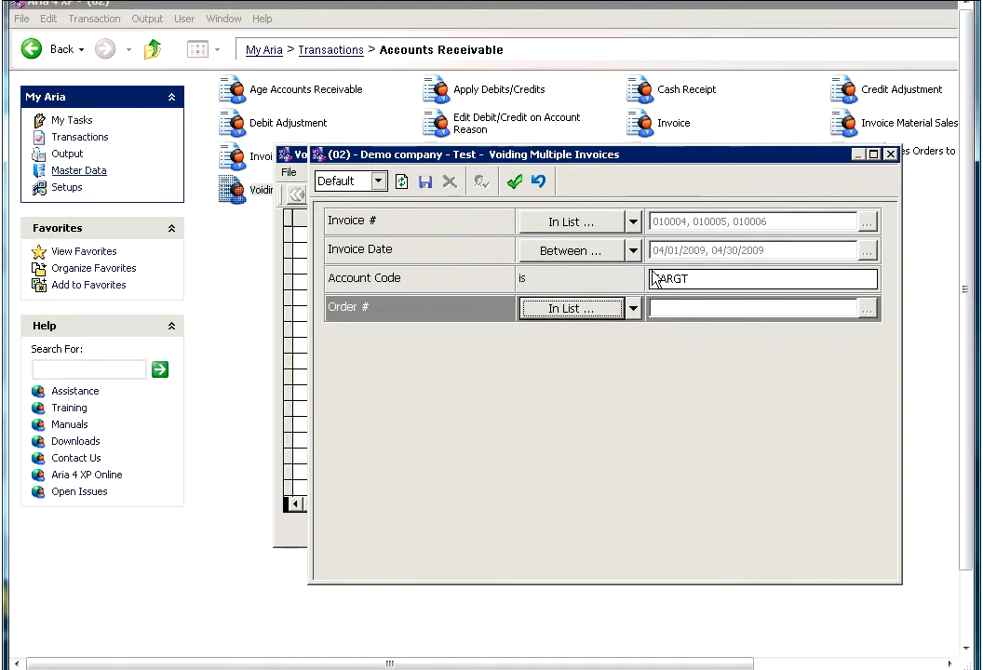
Find and mark the TARGT order entered 04/28/2009 for the Order # filter, and run the invoice search with all filters
left_click(601, 310)
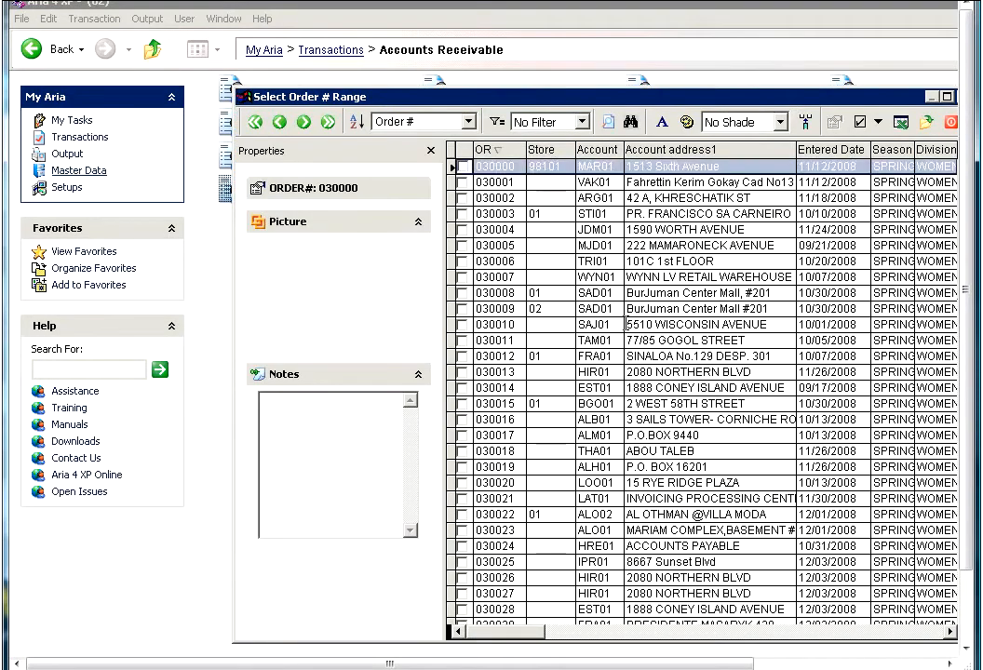
key("ctrl+f")
type("03009")
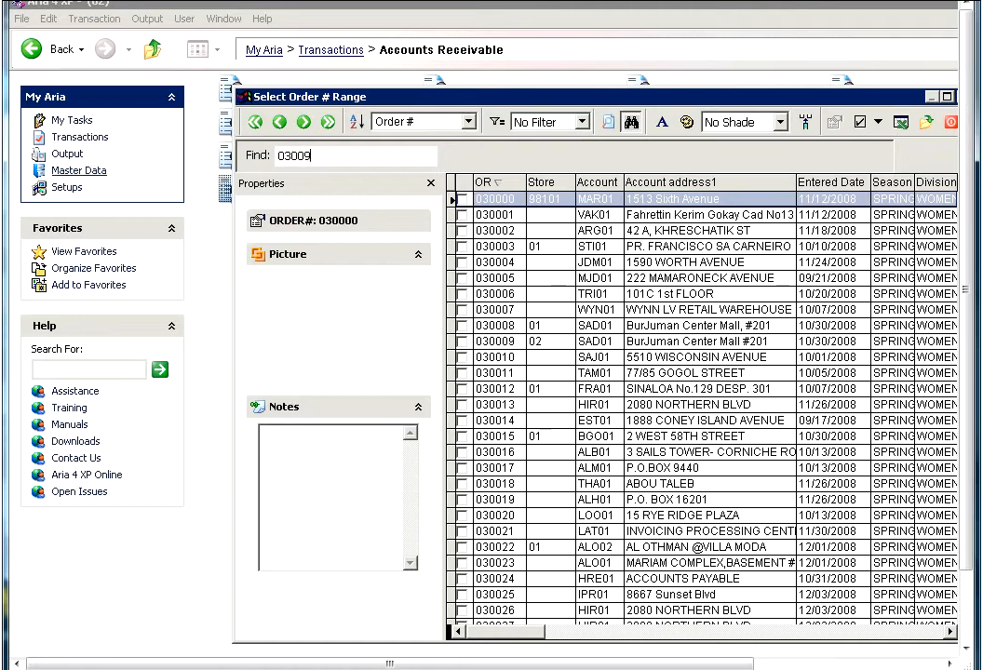
key("Return")
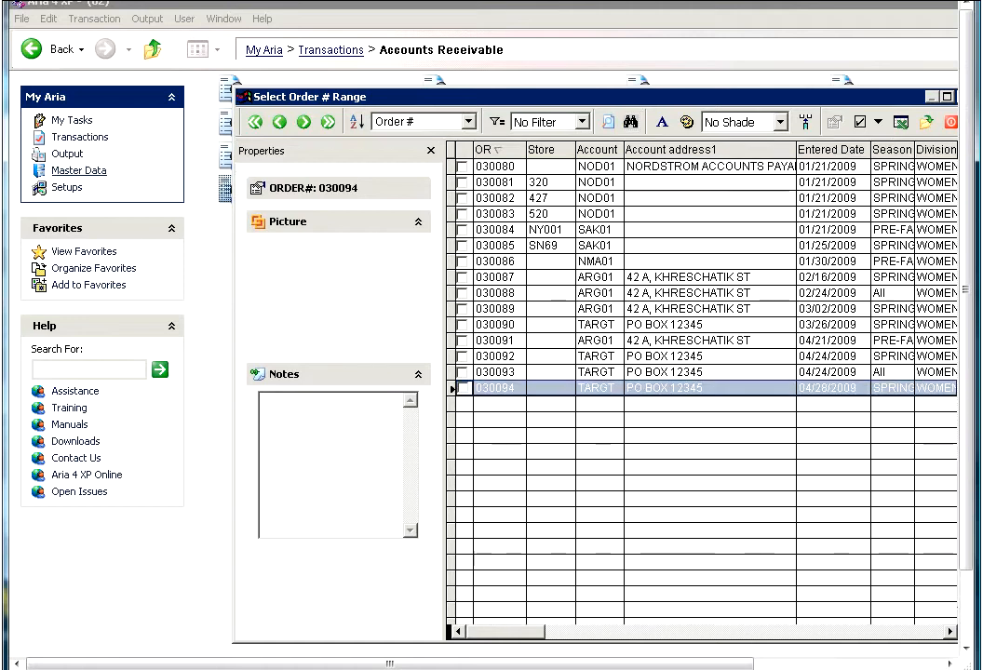
key("space")
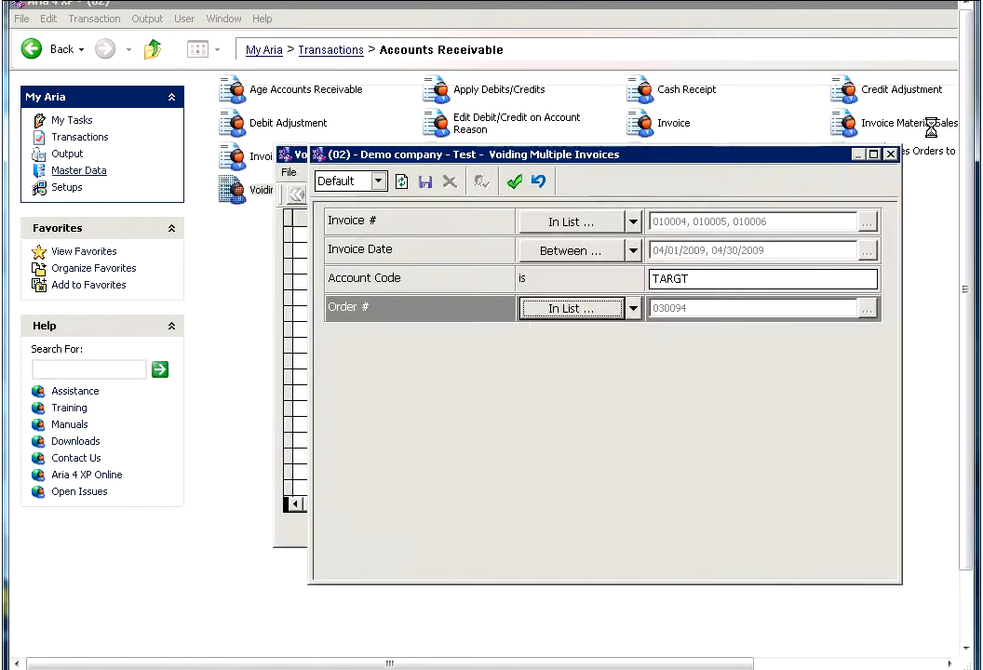
left_click(930, 126)
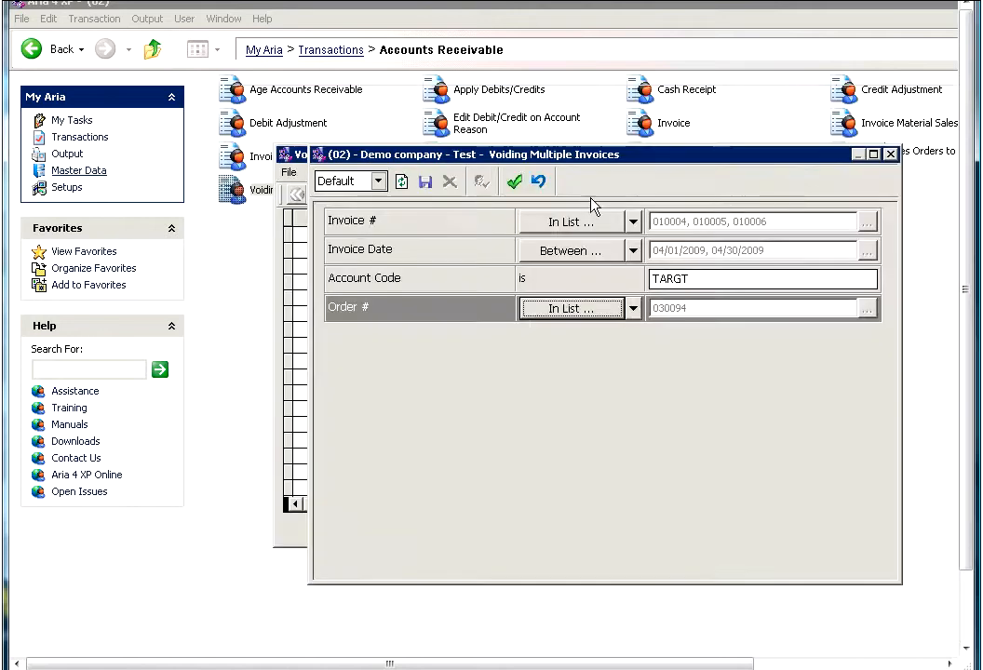
left_click(515, 183)
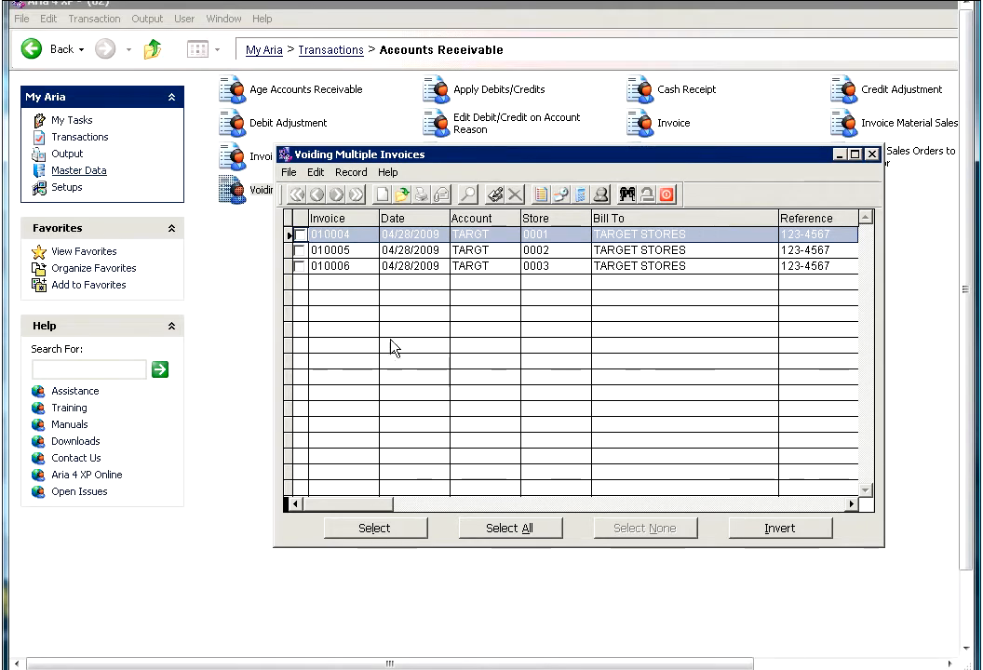
Void all the listed invoices together with the void date 04/28/2009 and close Voiding Multiple Invoices
left_click(527, 531)
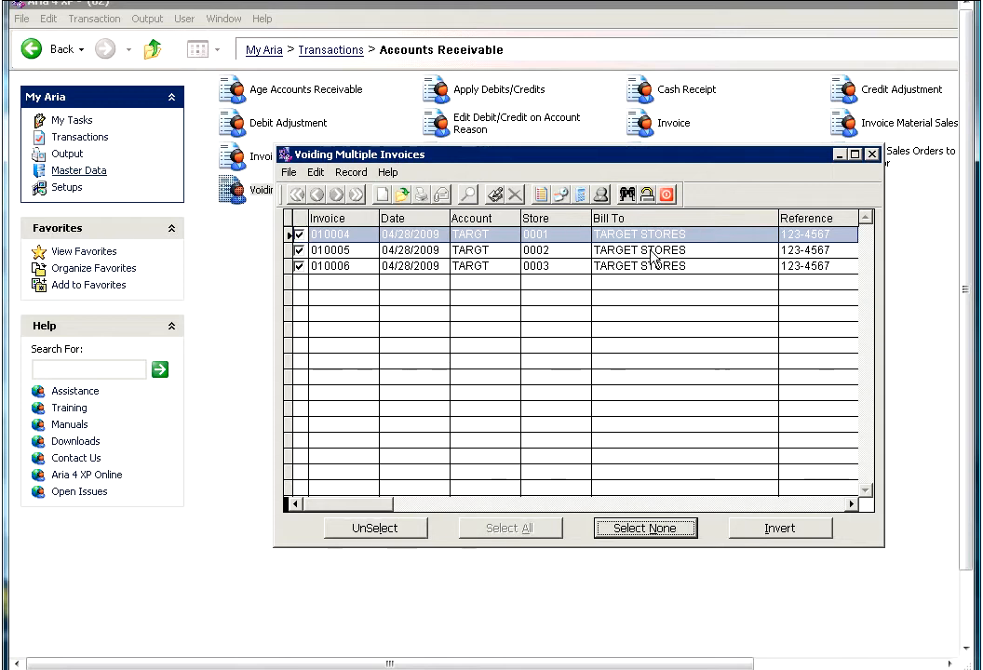
left_click(649, 198)
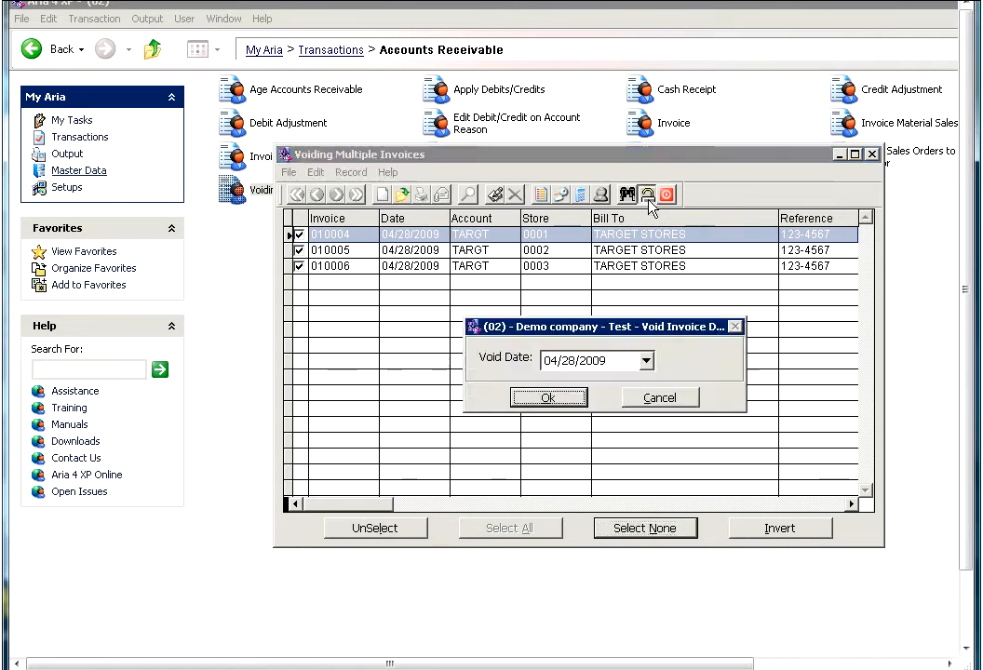
left_click(576, 398)
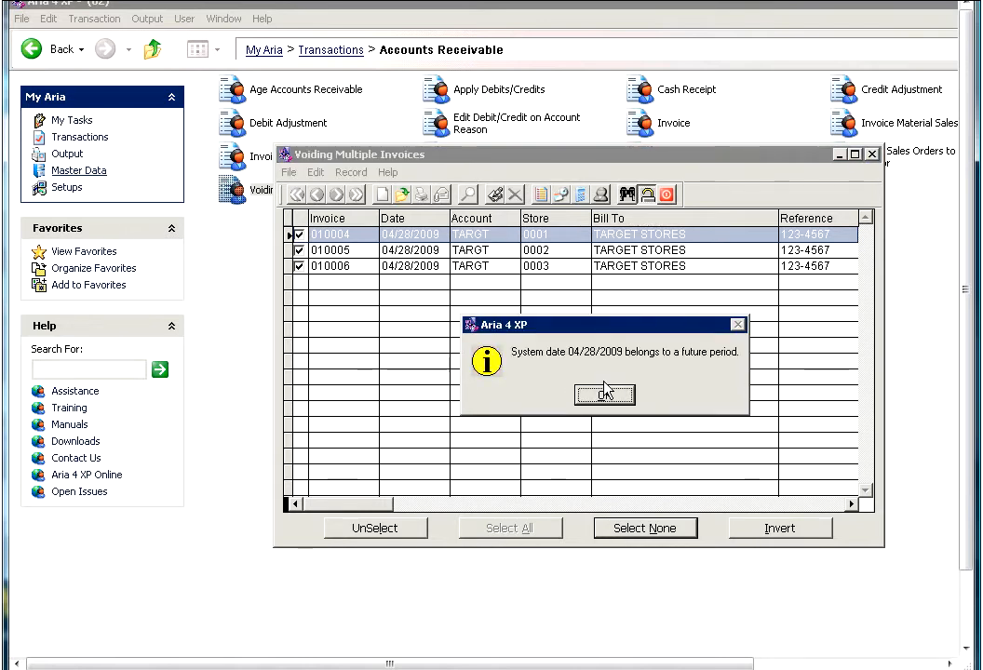
left_click(615, 396)
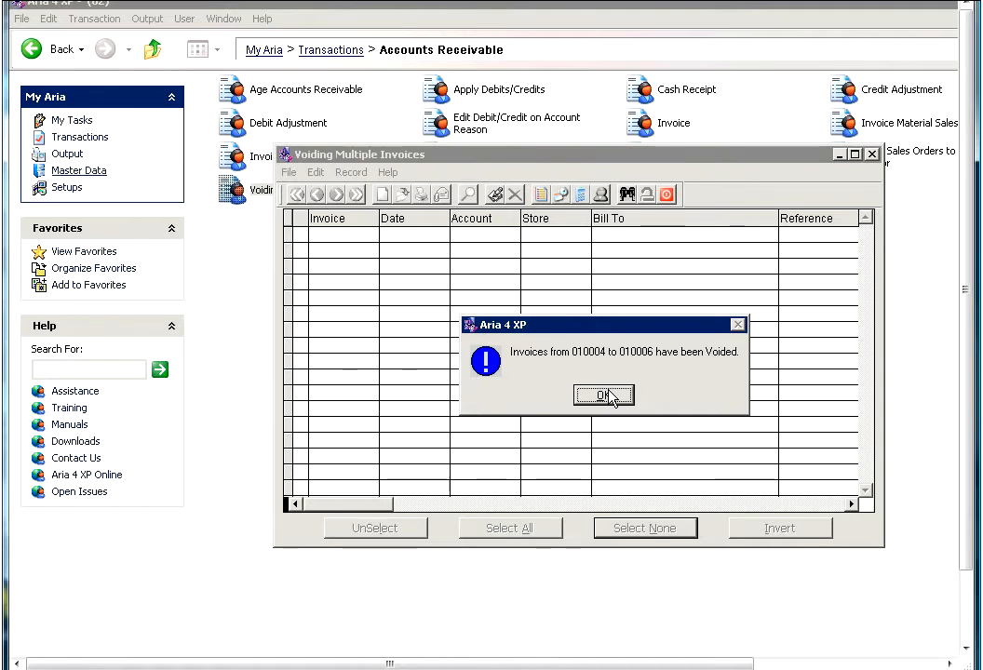
left_click(606, 397)
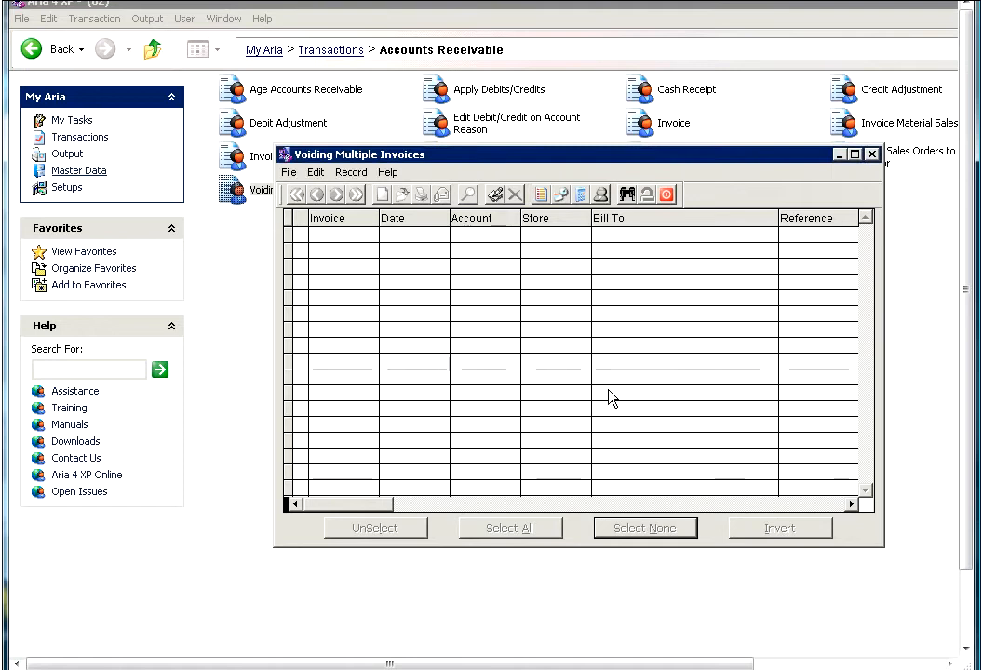
left_click(668, 195)
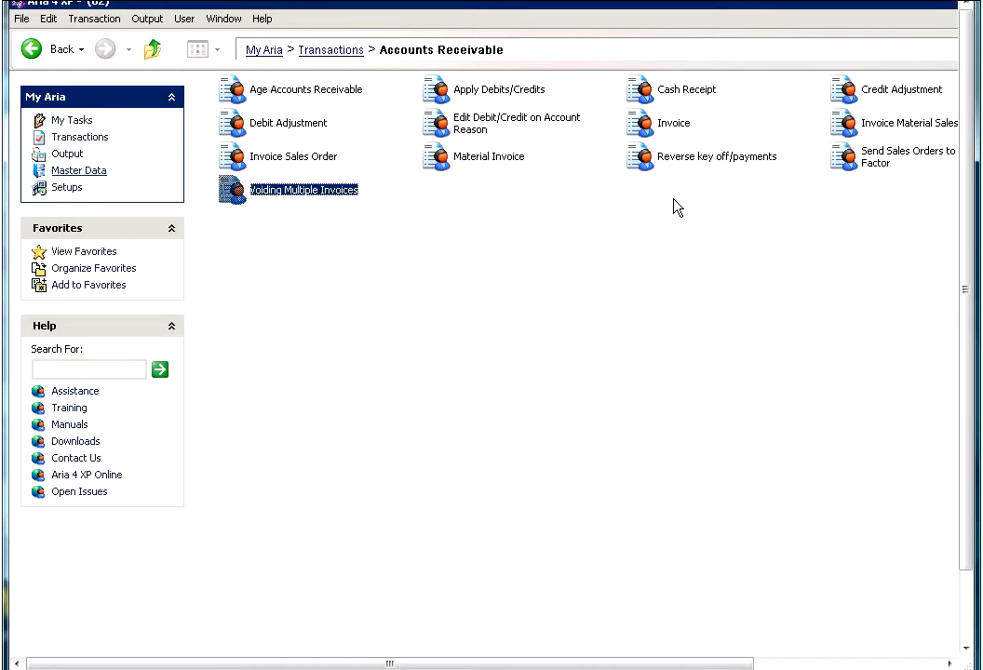